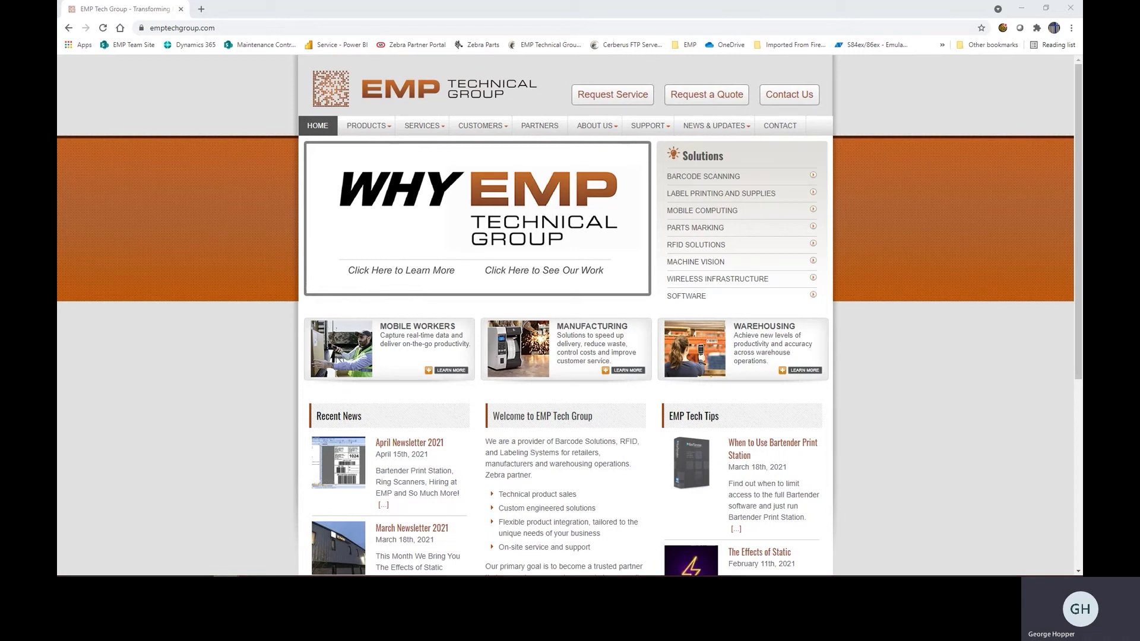
# Switch from Chrome to BarTender Designer, which shows the 1 IN FLAT WEB BRIDLE label
pyautogui.hotkey('alt', 'Tab')
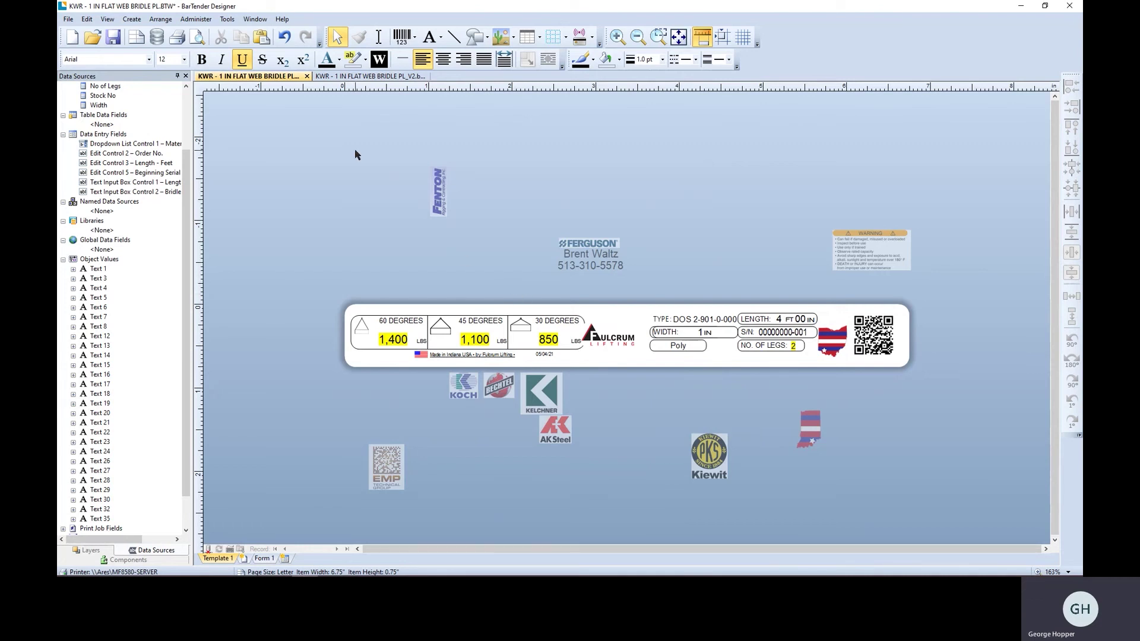
# Bring the KWR - 1 IN FLAT WEB BRIDLE PL_V2.btw document to the front
pyautogui.click(364, 77)
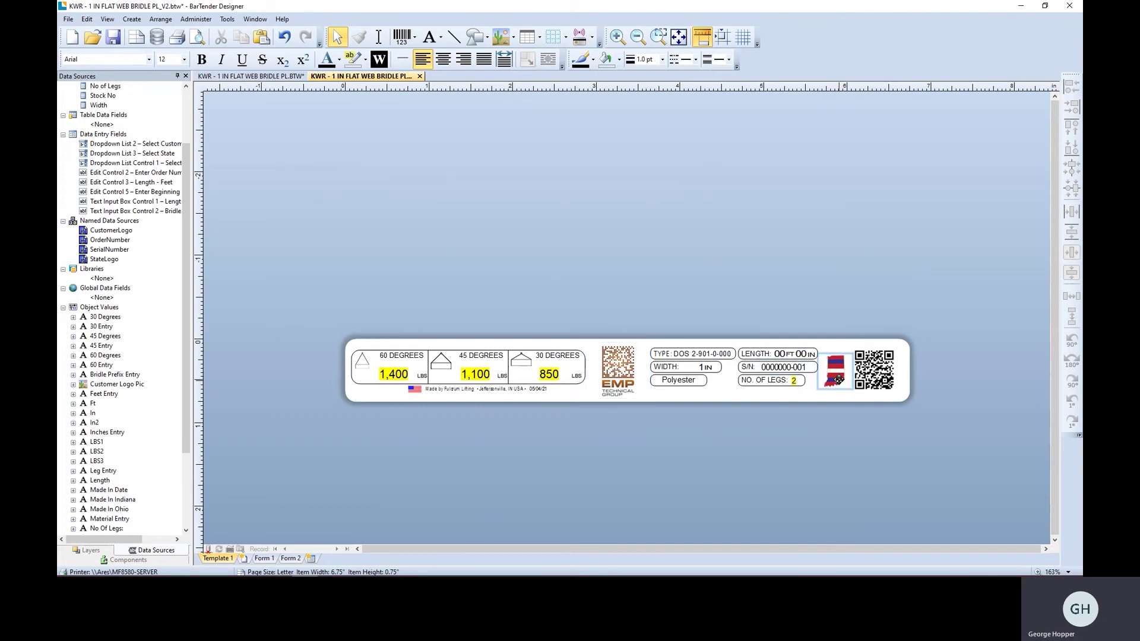
# Send the covering made-by text to back and check Made In Ohio's Print when condition
pyautogui.rightClick(448, 393)
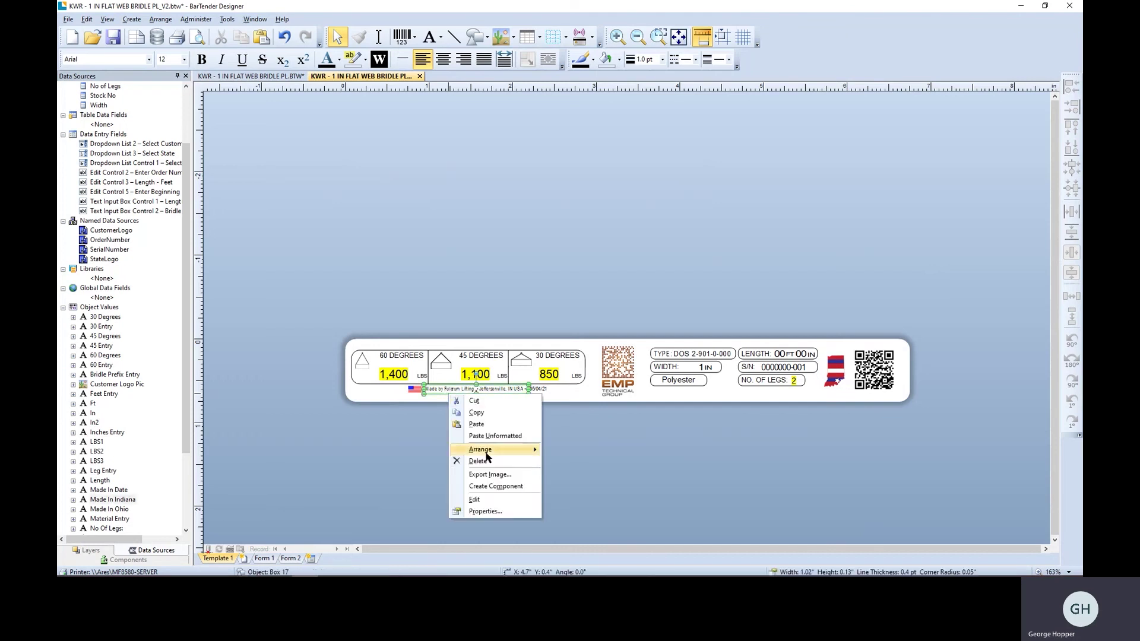
pyautogui.moveTo(506, 449)
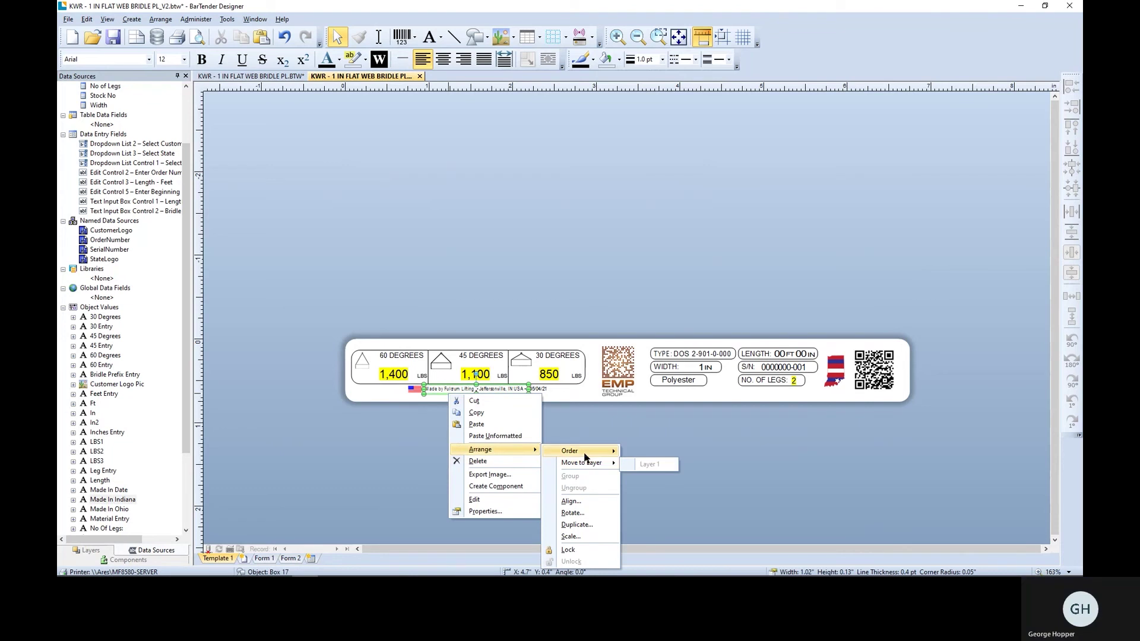
pyautogui.moveTo(586, 452)
pyautogui.click(645, 464)
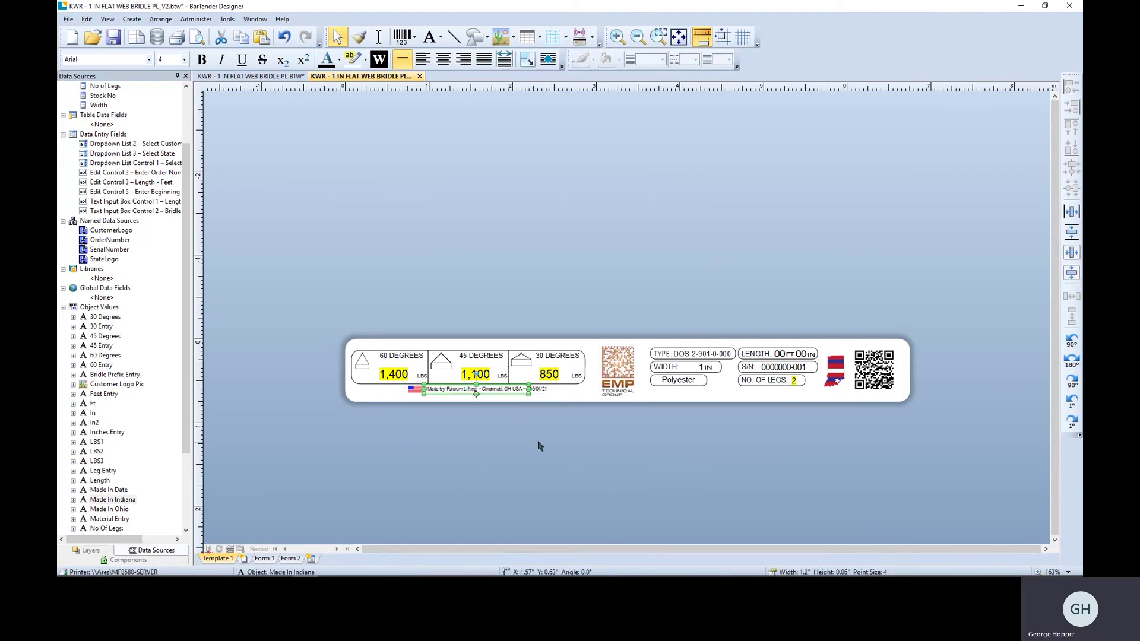
pyautogui.click(508, 442)
pyautogui.doubleClick(507, 395)
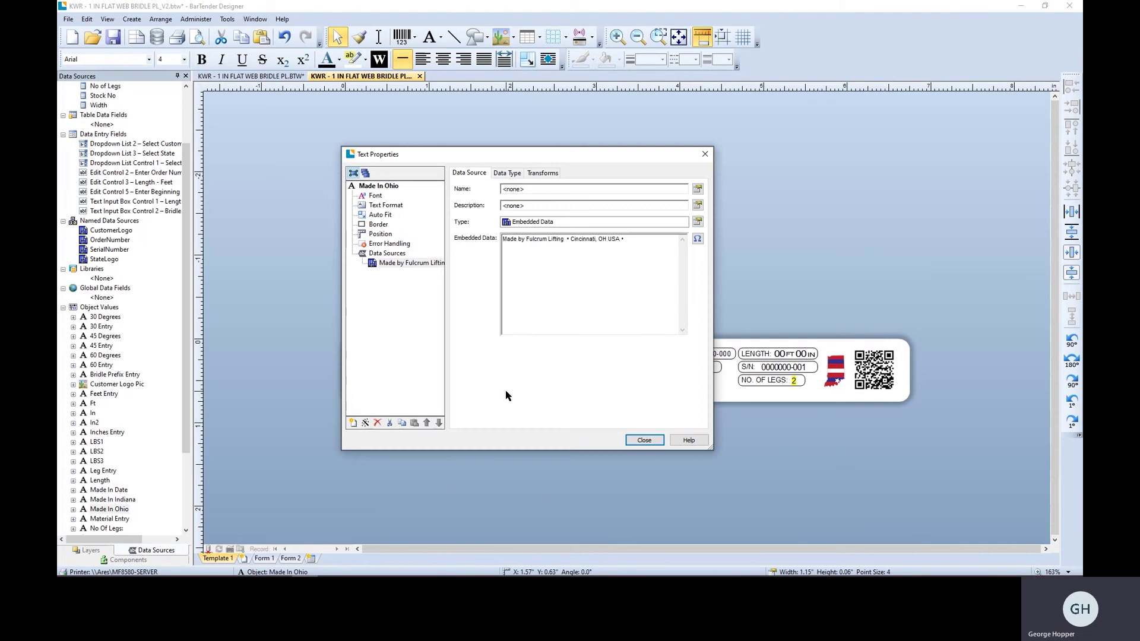
pyautogui.click(379, 186)
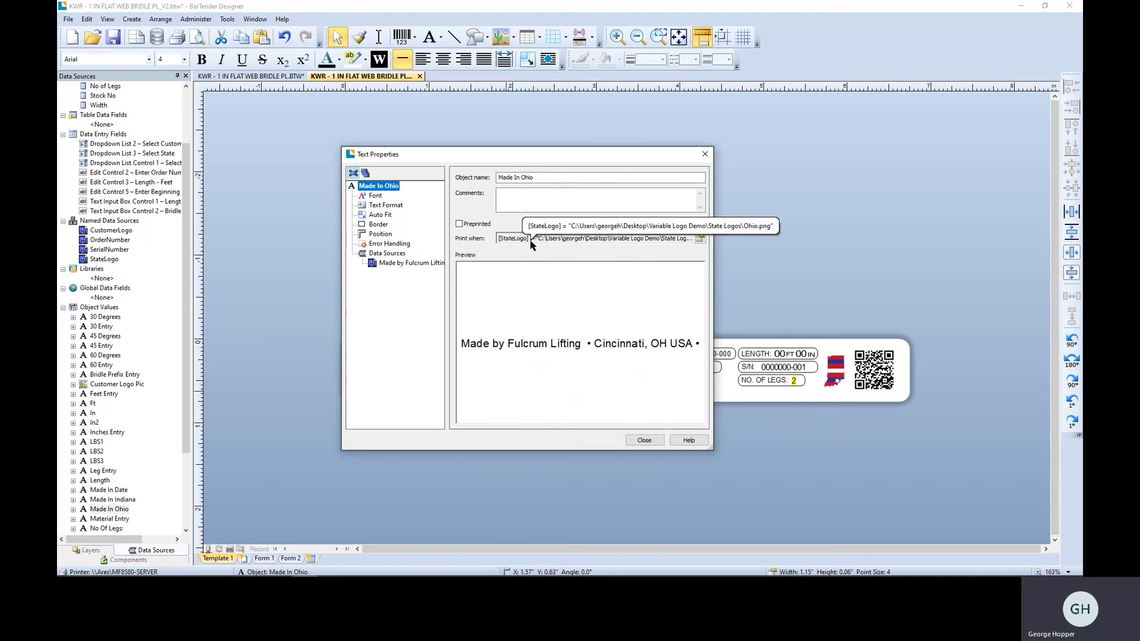
pyautogui.click(646, 445)
# Send the Cincinnati, OH text behind the Jeffersonville, IN text and recheck its properties
pyautogui.rightClick(500, 393)
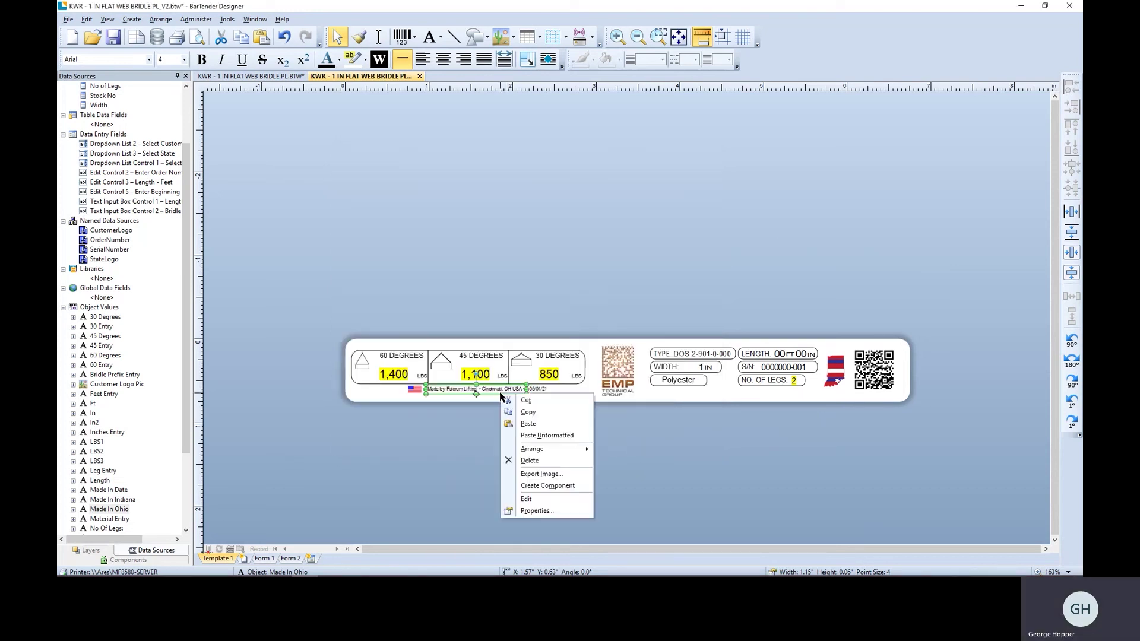
pyautogui.moveTo(538, 449)
pyautogui.moveTo(630, 450)
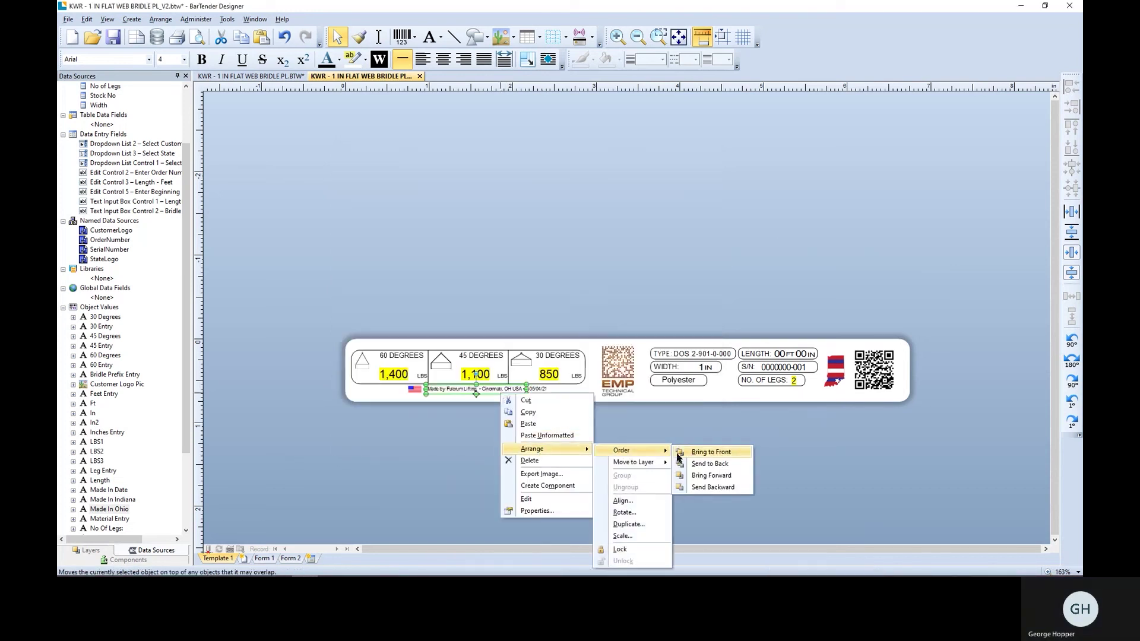
pyautogui.click(695, 465)
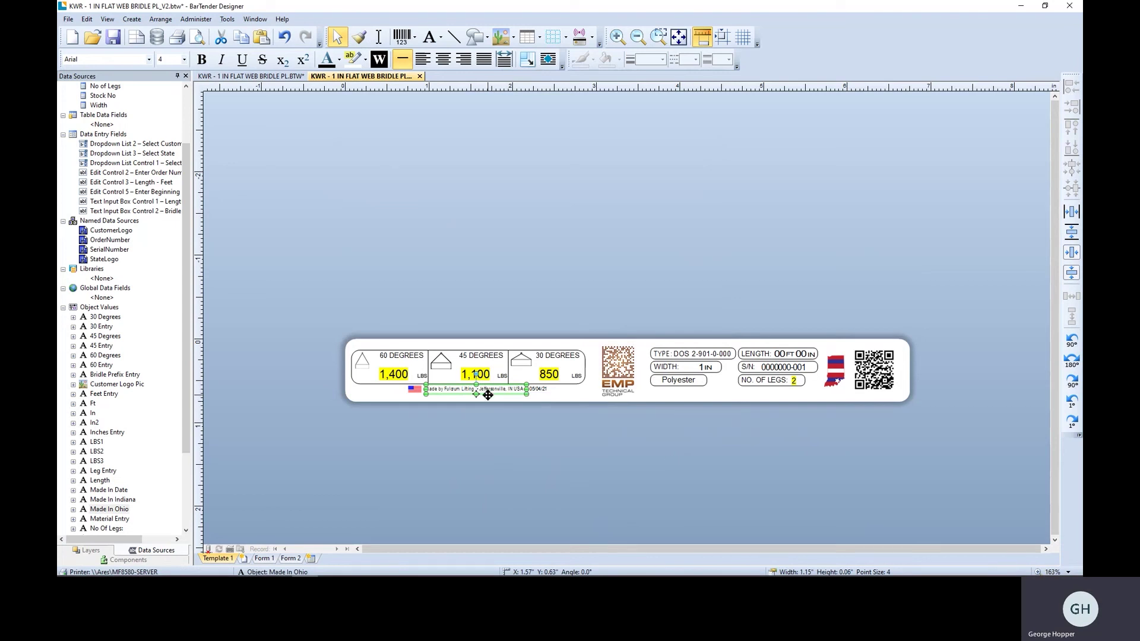
pyautogui.doubleClick(486, 392)
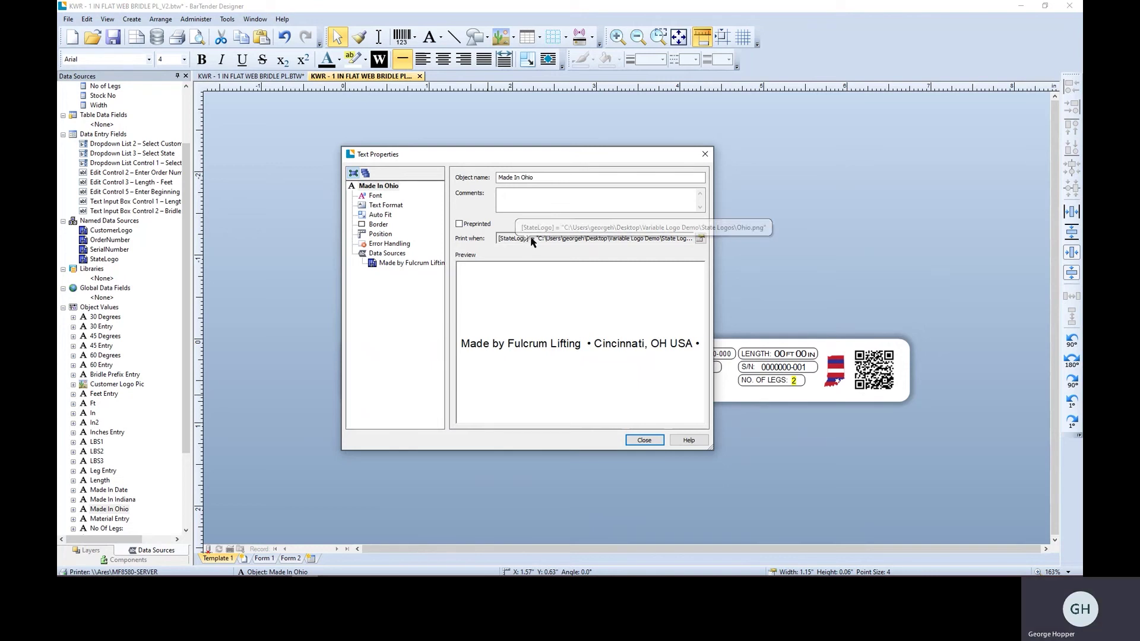
pyautogui.click(645, 440)
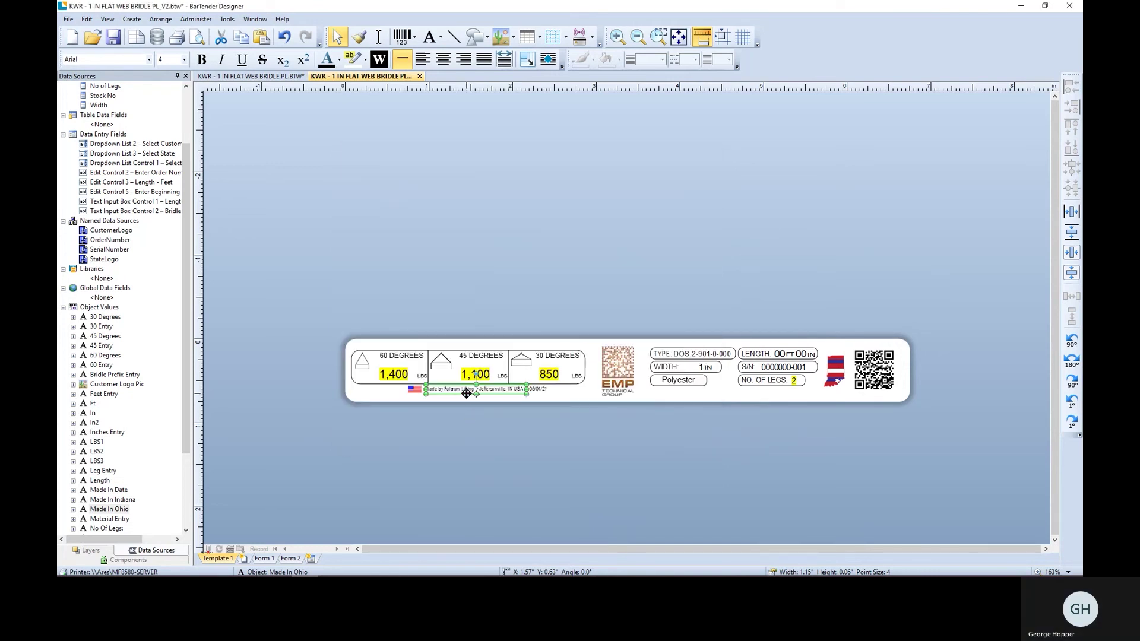
pyautogui.doubleClick(466, 393)
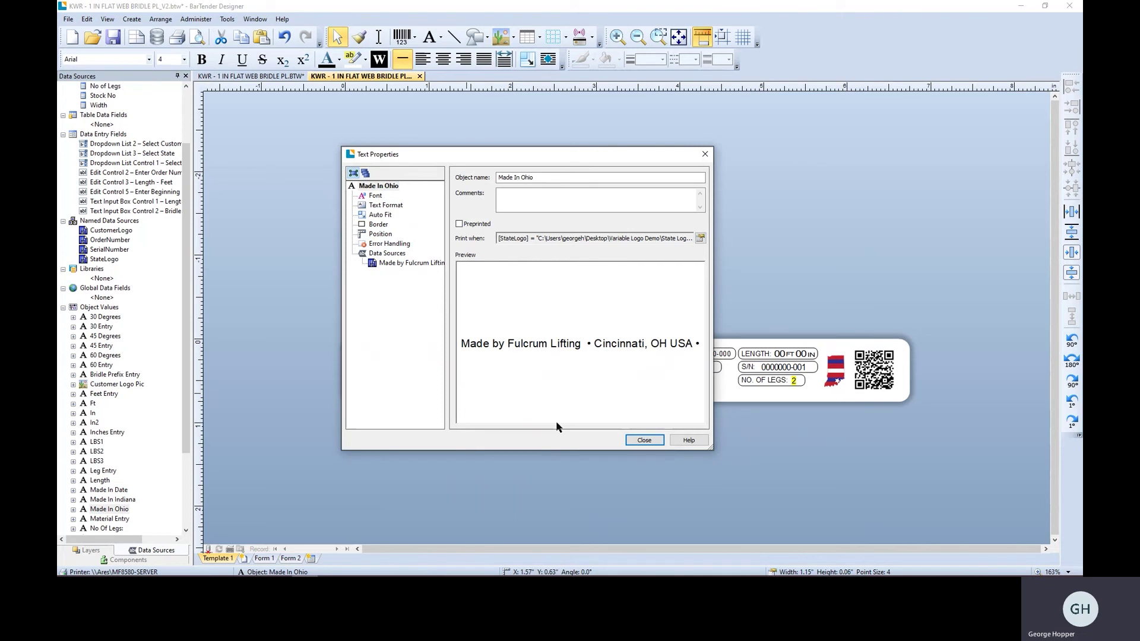
pyautogui.click(643, 440)
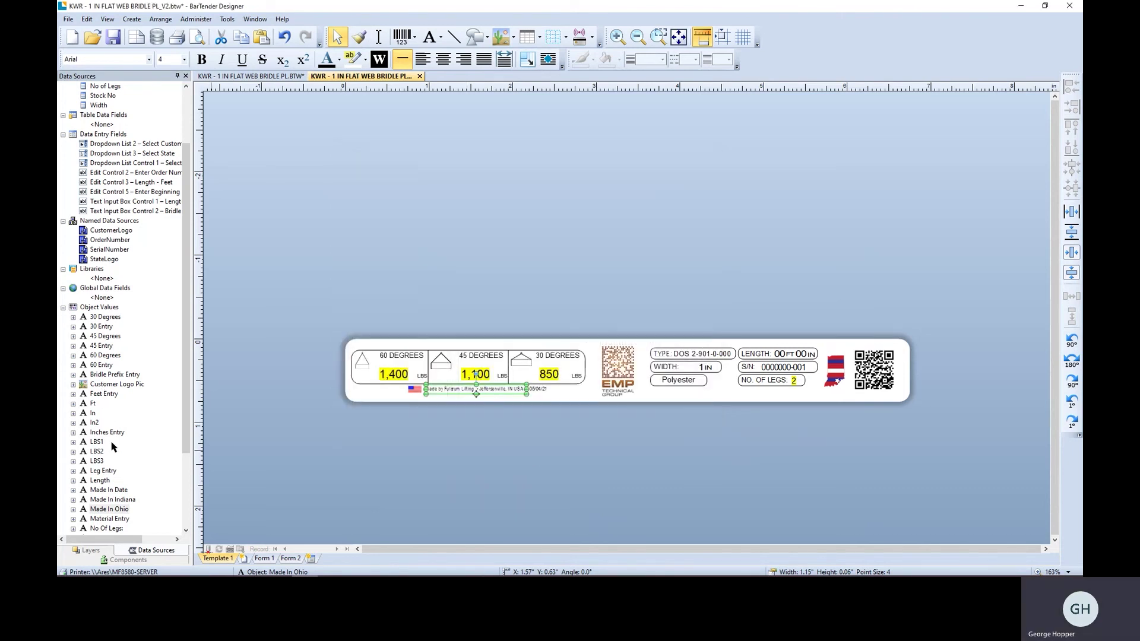
pyautogui.doubleClick(116, 498)
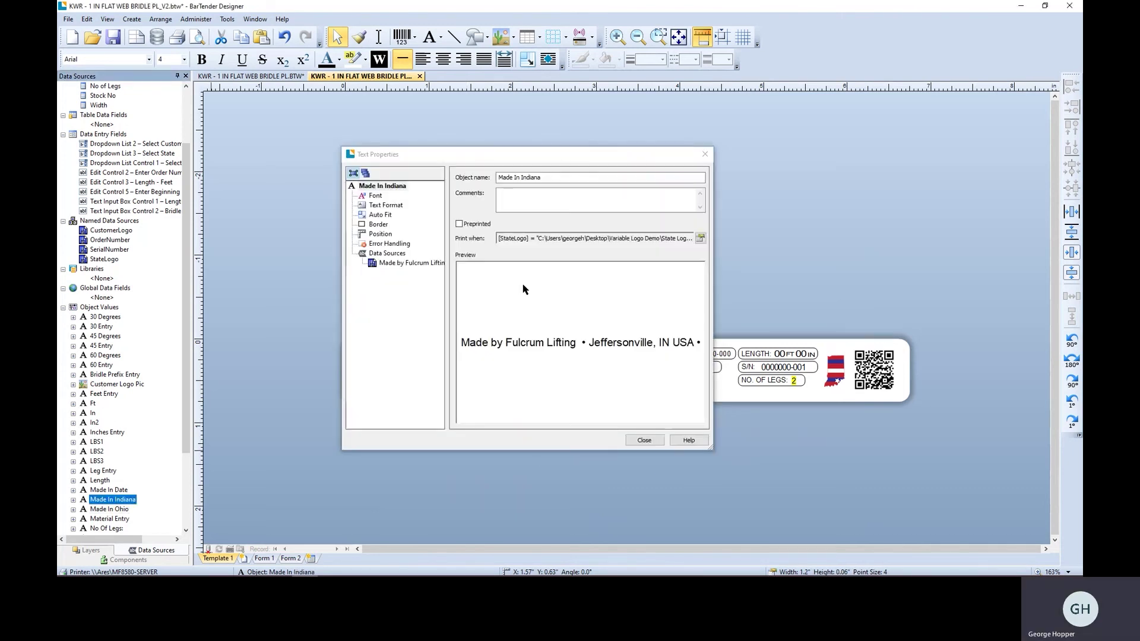
pyautogui.click(518, 240)
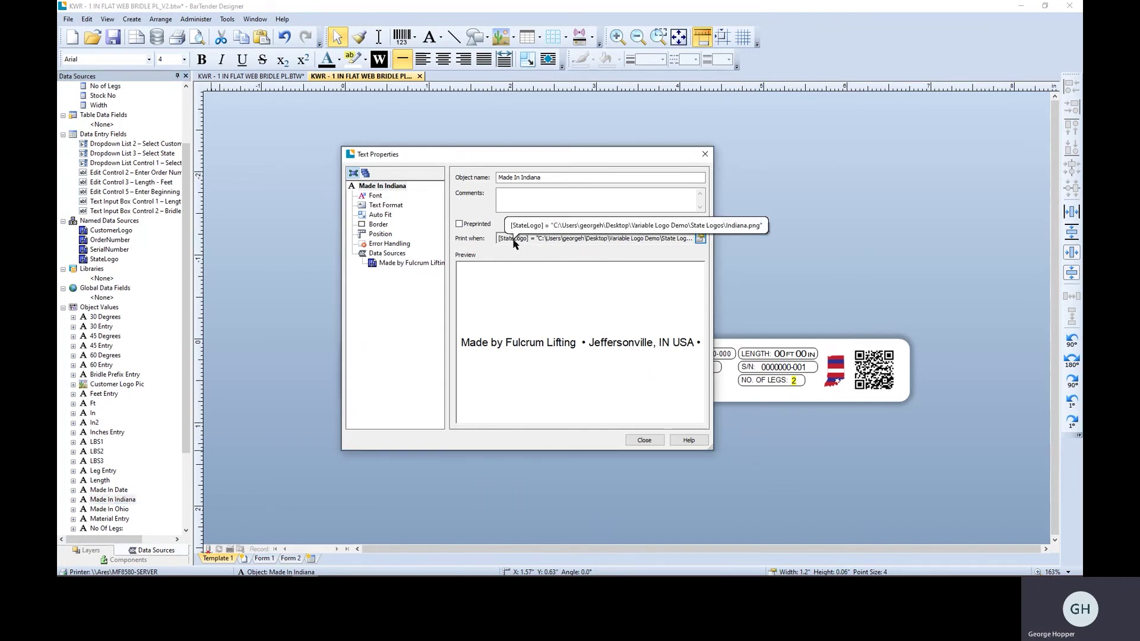
pyautogui.click(643, 440)
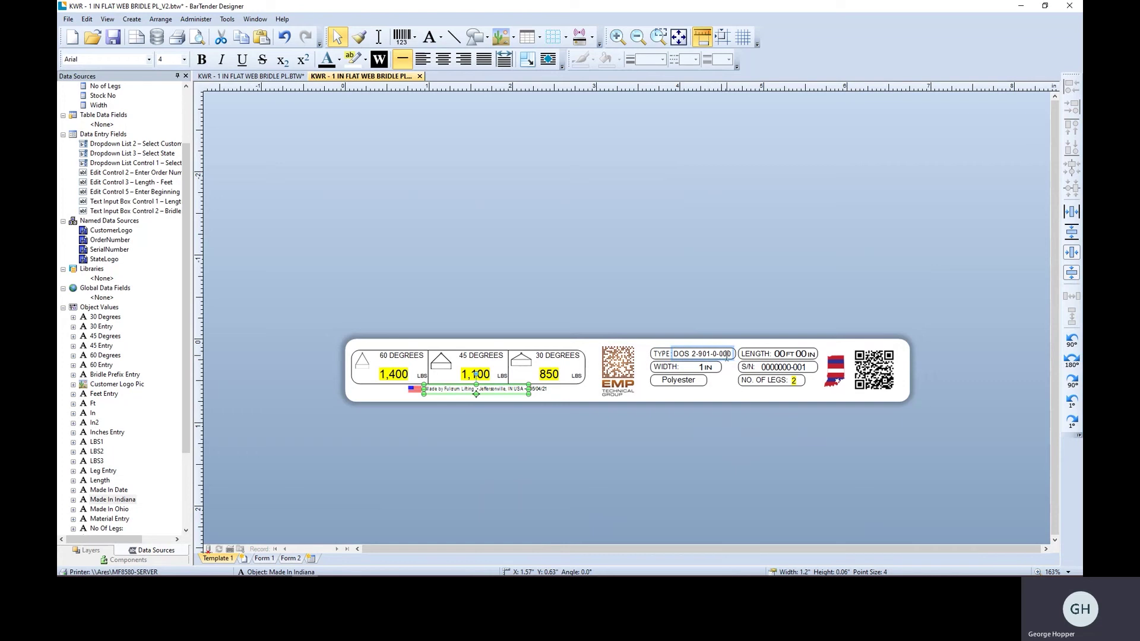
# Switch to the Form 1 data entry form and select the Select Material dropdown
pyautogui.click(261, 558)
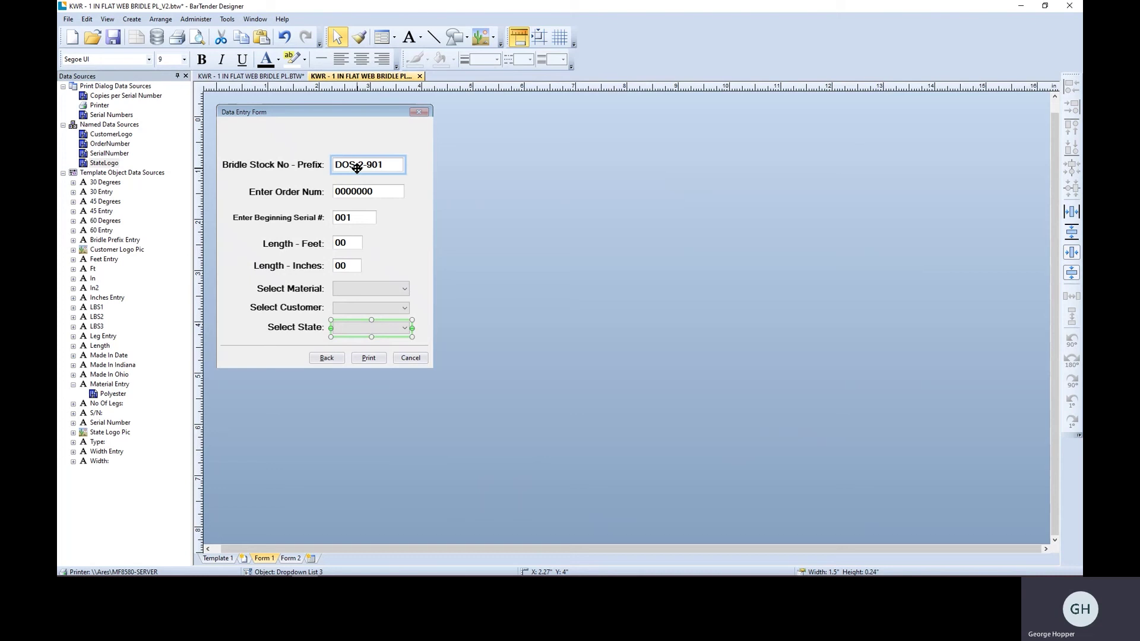
pyautogui.click(381, 192)
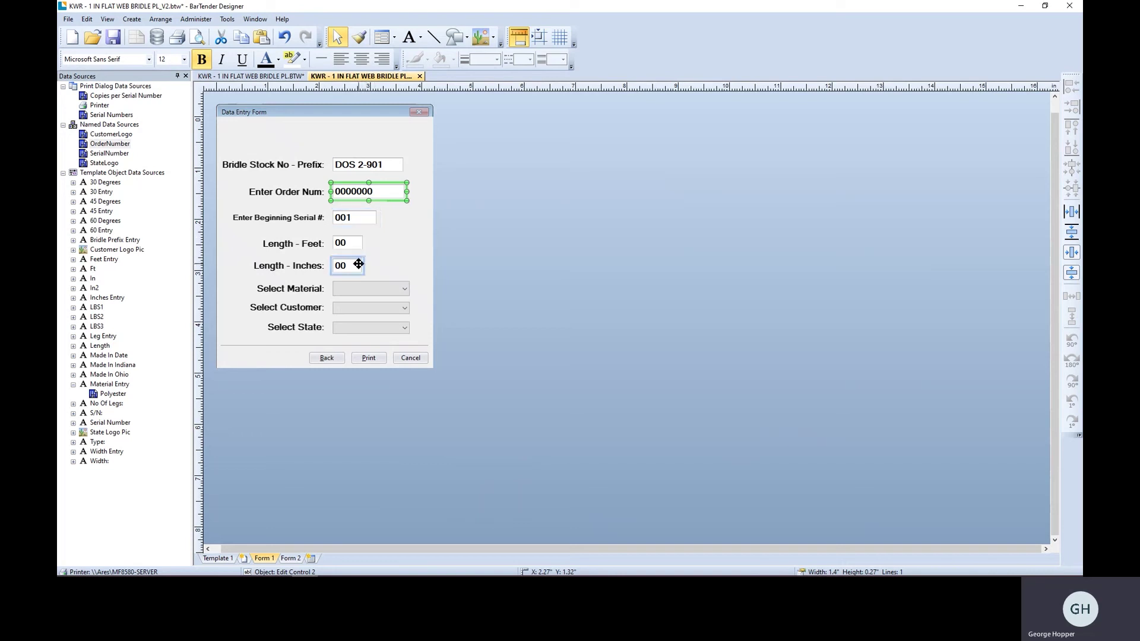
pyautogui.click(385, 289)
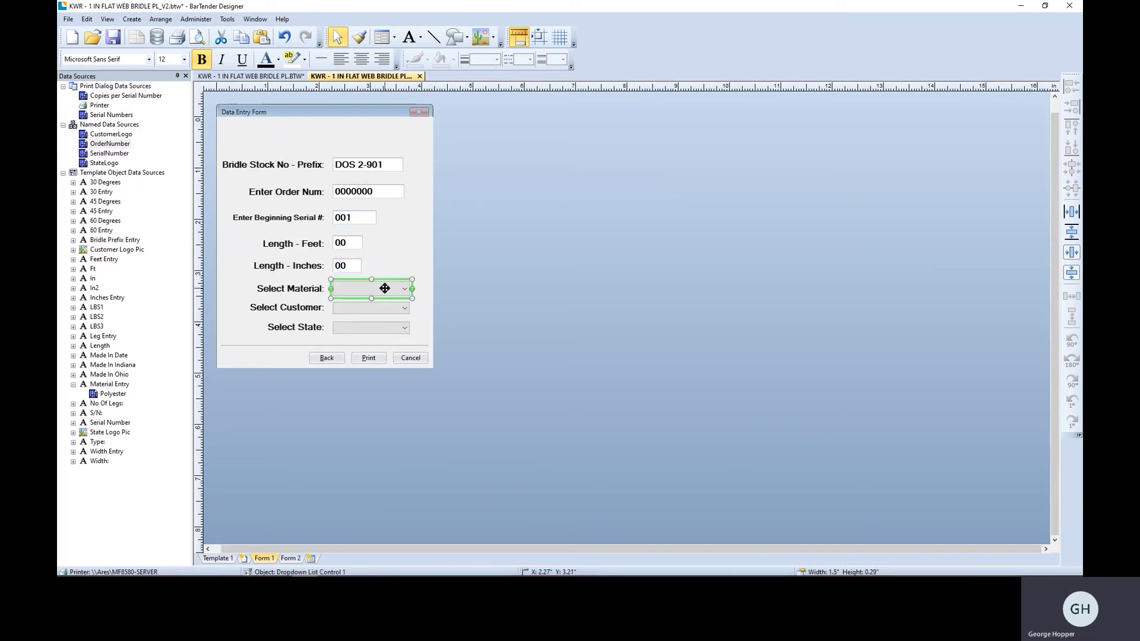
# Add COTTON as a new item to the Select Material dropdown list and close its properties
pyautogui.doubleClick(385, 289)
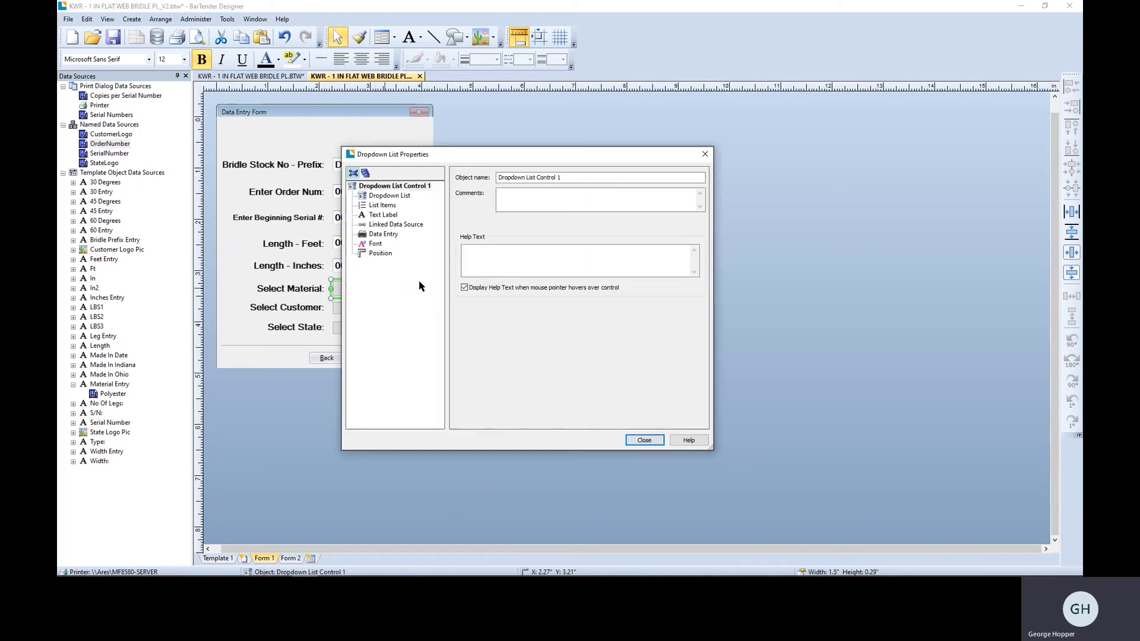
pyautogui.click(383, 205)
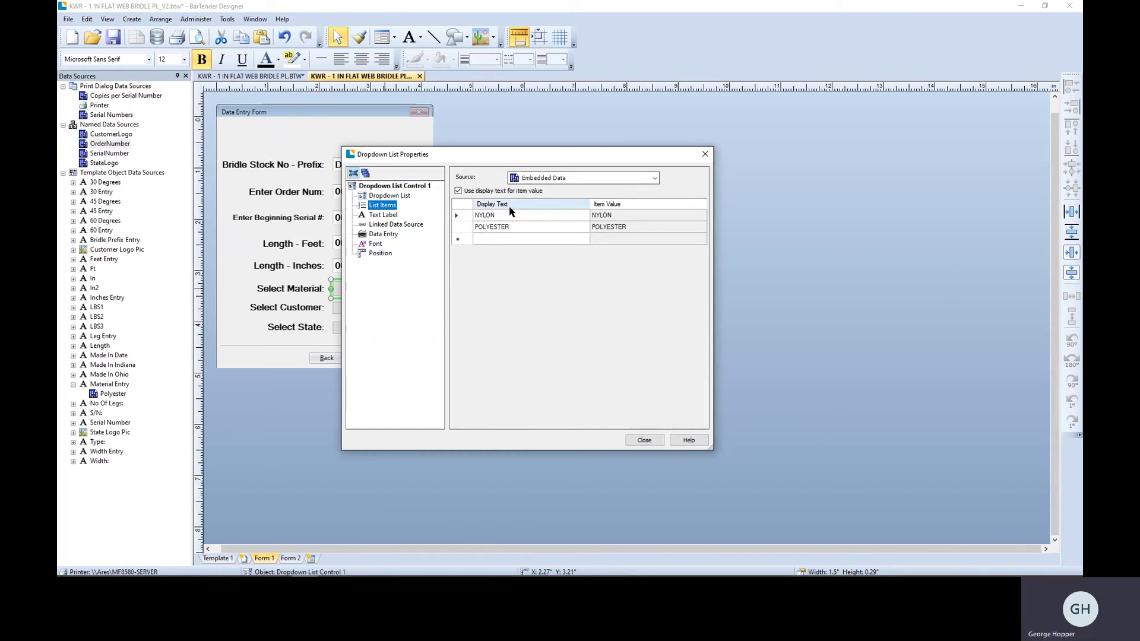
pyautogui.click(498, 238)
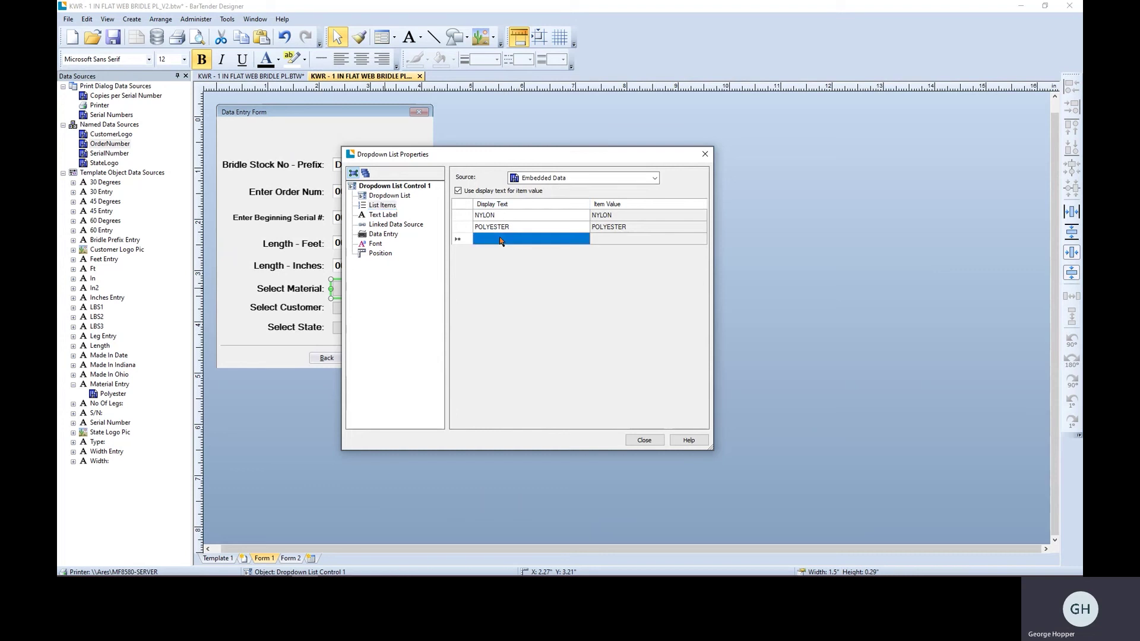
pyautogui.click(500, 237)
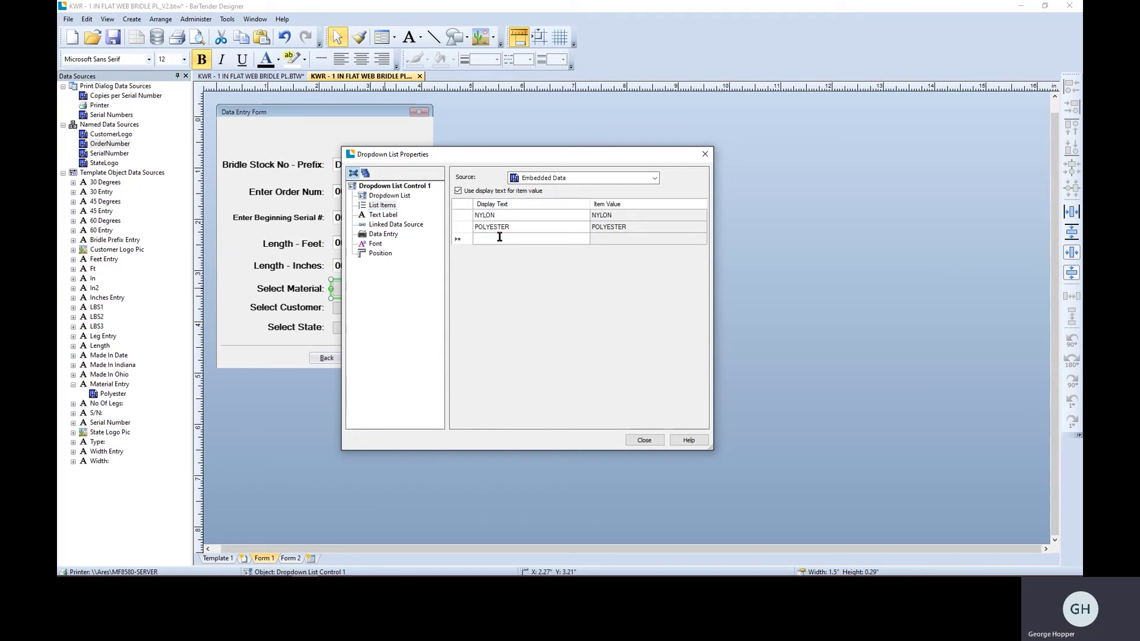
pyautogui.write('R')
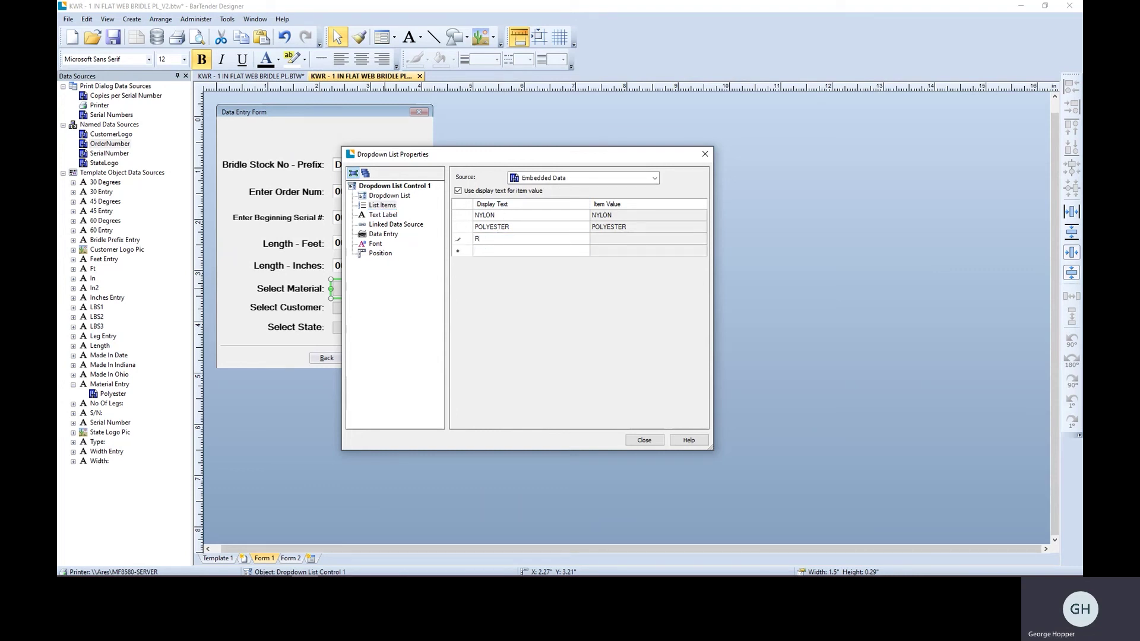
pyautogui.press('BackSpace')
pyautogui.write('C')
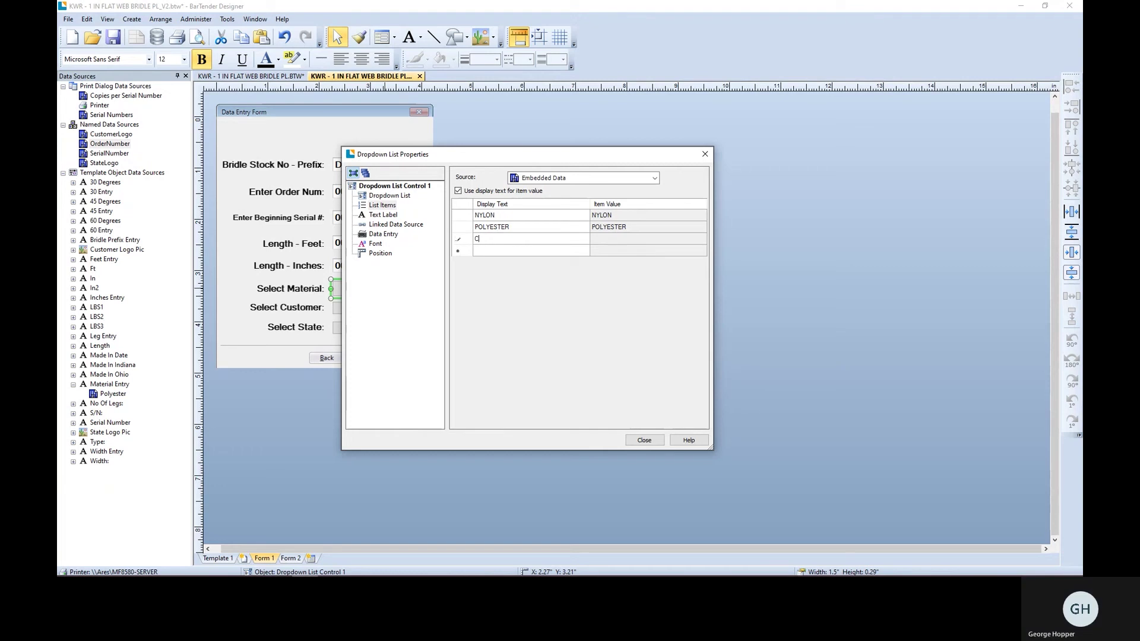
pyautogui.write('otton')
pyautogui.press('BackSpace')
pyautogui.press('BackSpace')
pyautogui.press('BackSpace')
pyautogui.press('BackSpace')
pyautogui.press('BackSpace')
pyautogui.write('OTT')
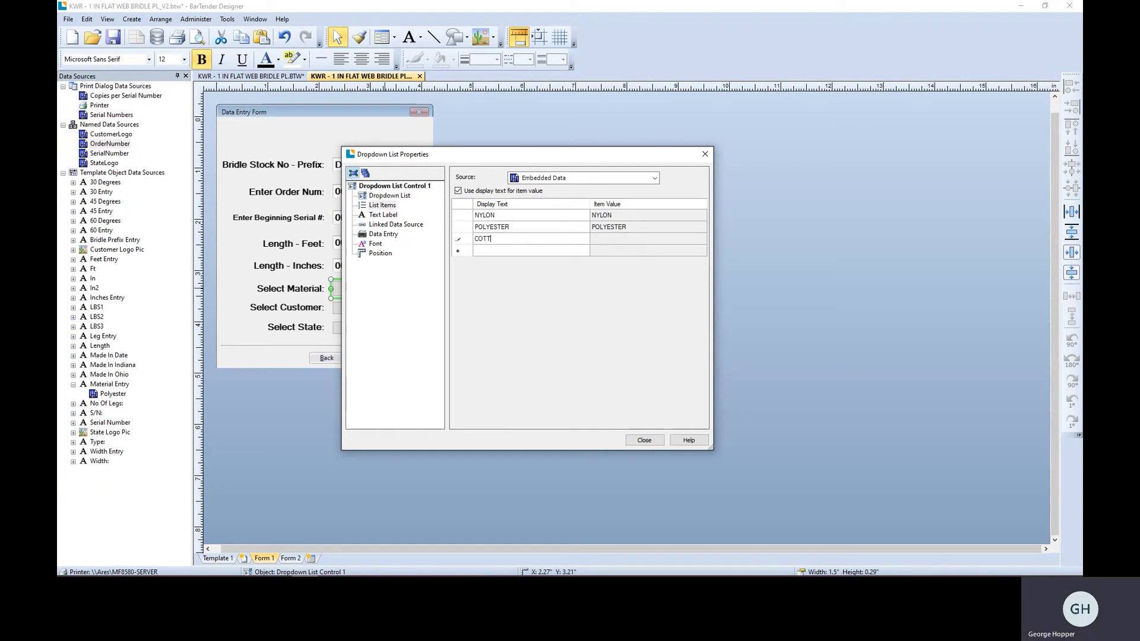
pyautogui.write('ON')
pyautogui.click(579, 178)
pyautogui.click(600, 241)
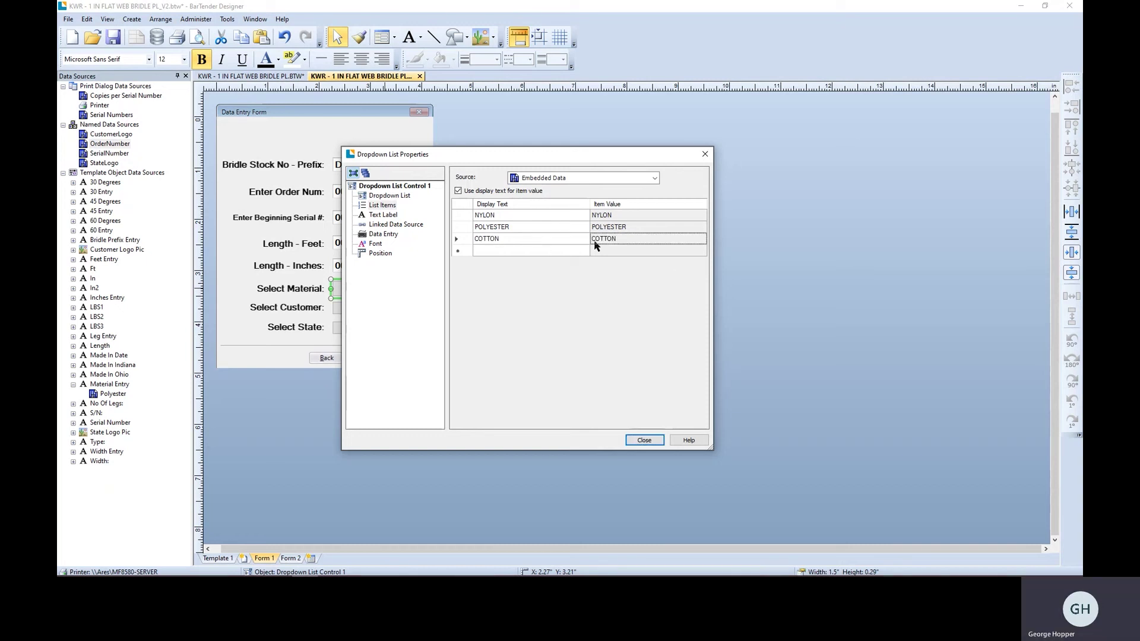
pyautogui.click(644, 440)
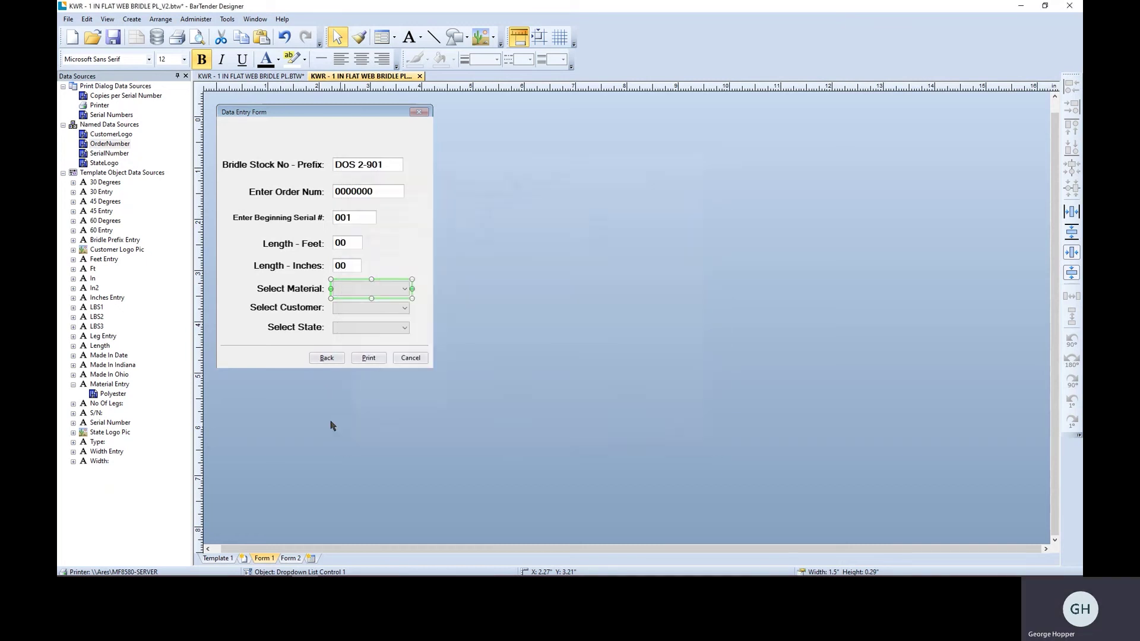
# Point the Select Customer dropdown at the Customer Logos folder, keeping File Names in Folder as source
pyautogui.doubleClick(364, 307)
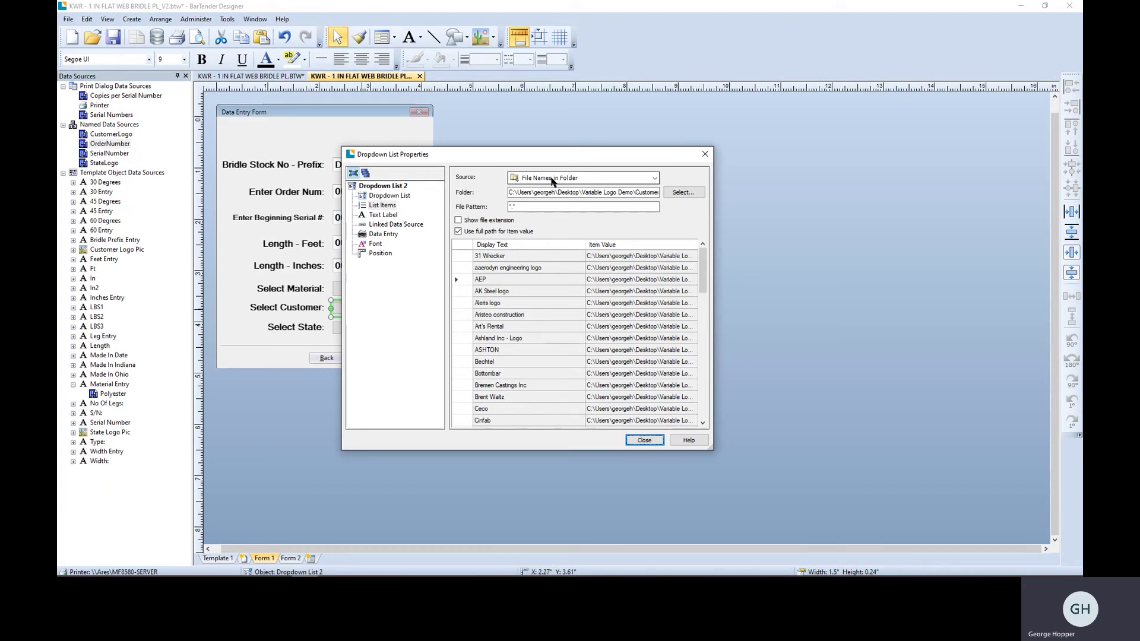
pyautogui.click(677, 193)
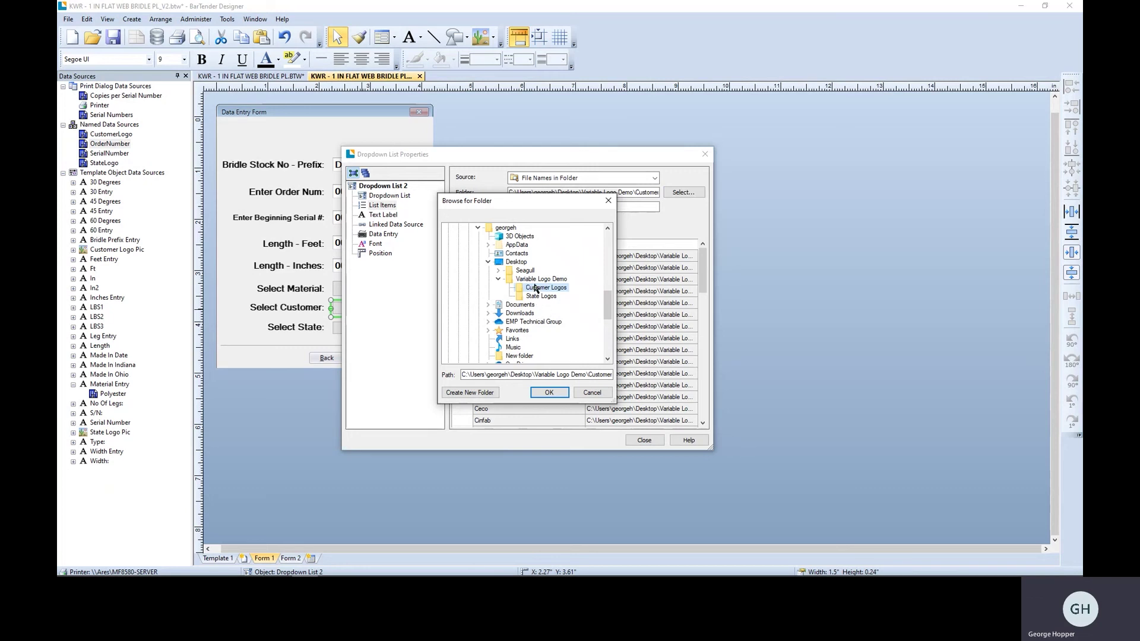
pyautogui.click(546, 392)
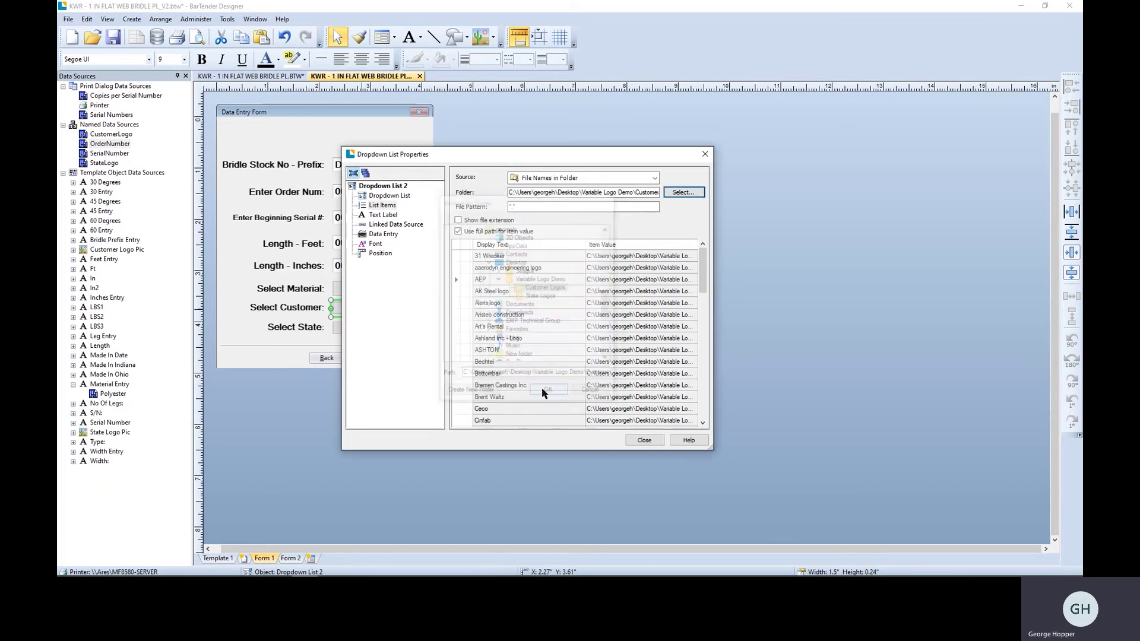
pyautogui.click(654, 178)
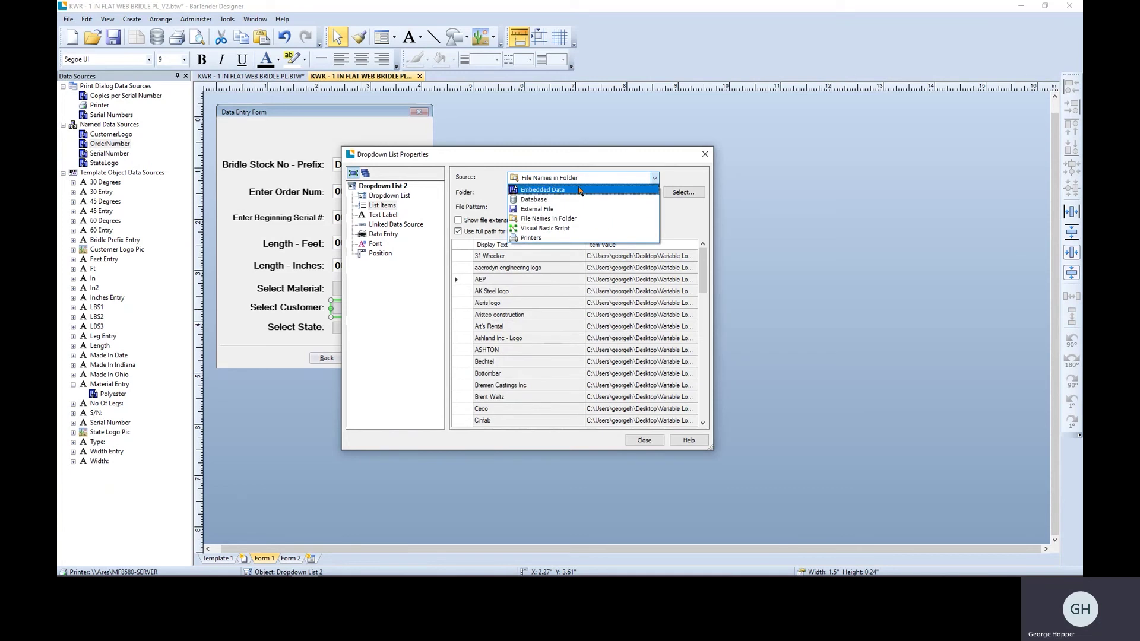
pyautogui.click(576, 219)
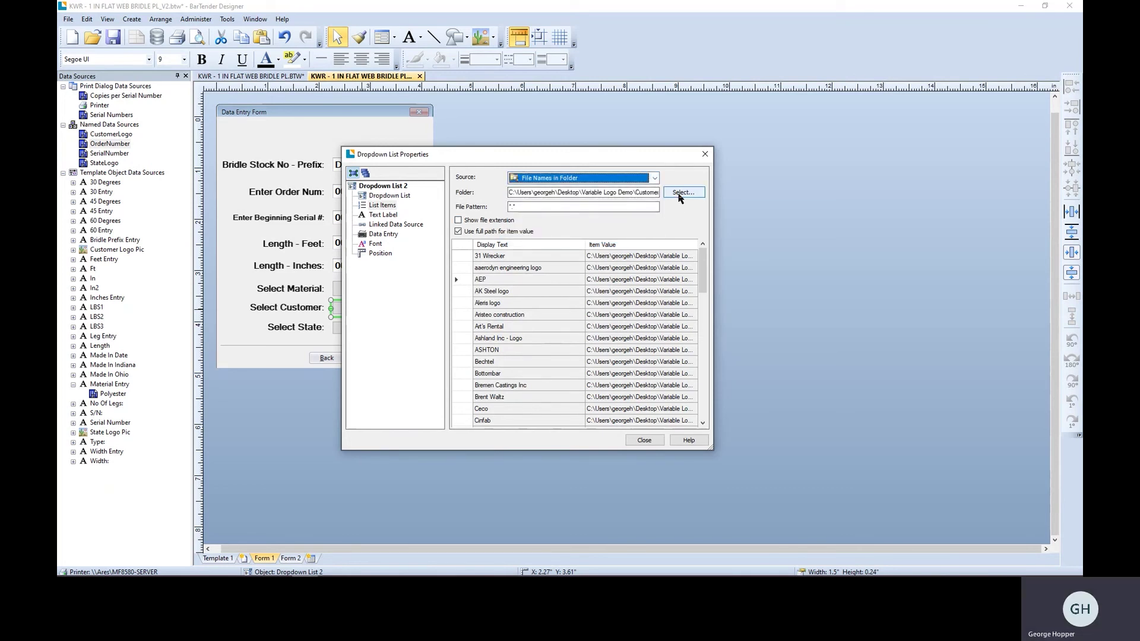
# Hide file extensions and use full paths as the customer item values
pyautogui.click(459, 231)
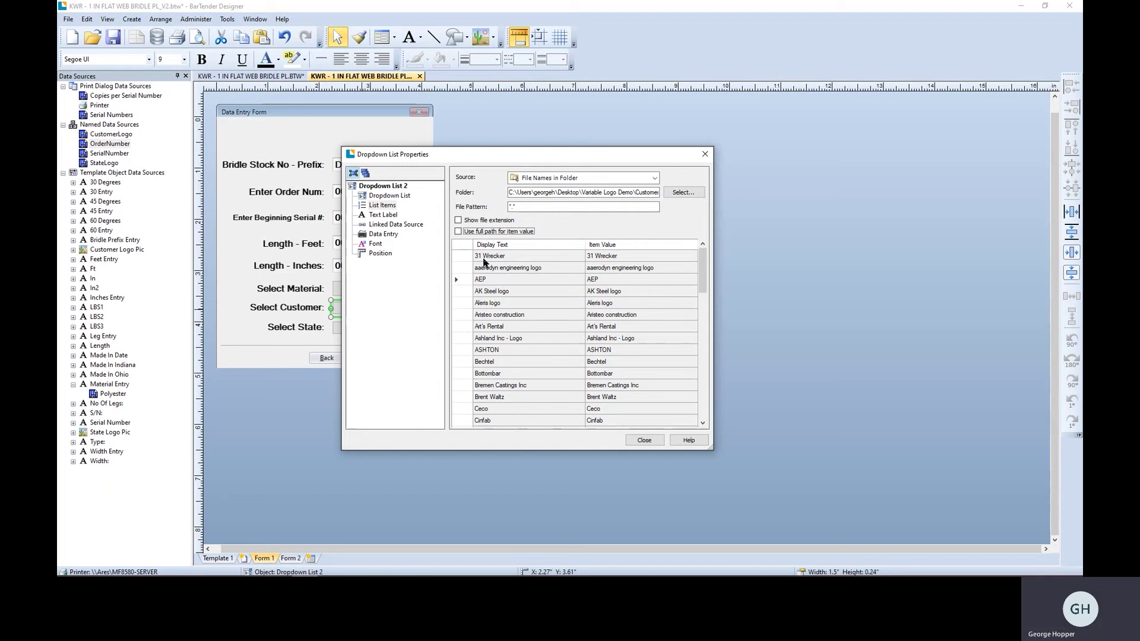
pyautogui.click(460, 221)
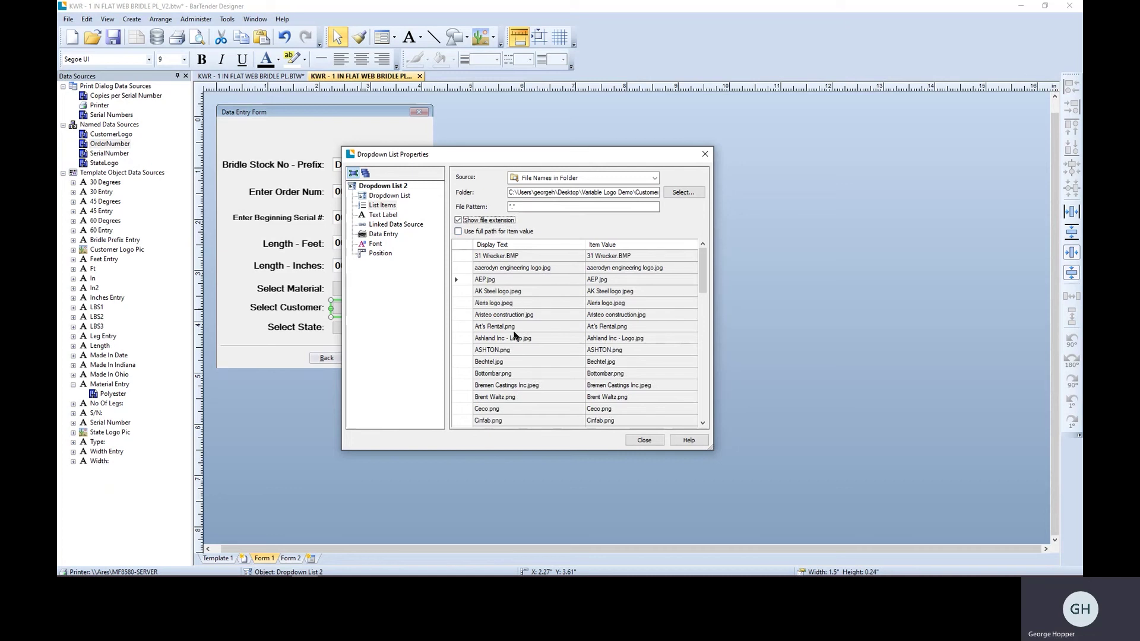
pyautogui.click(458, 220)
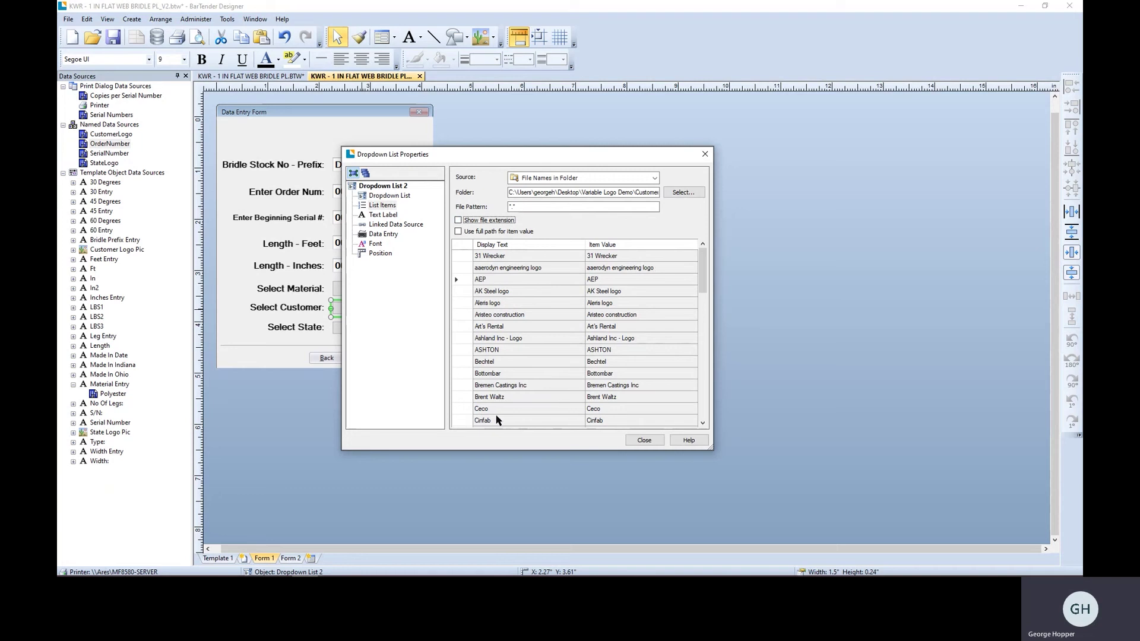
pyautogui.scroll(-12, 496, 423)
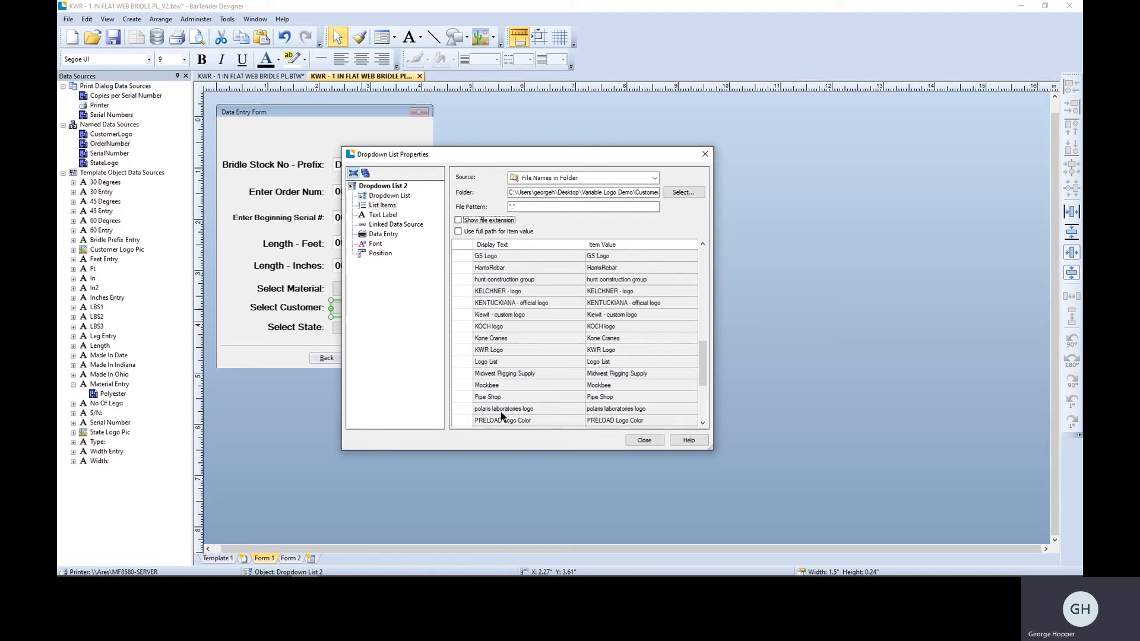
pyautogui.scroll(12, 500, 417)
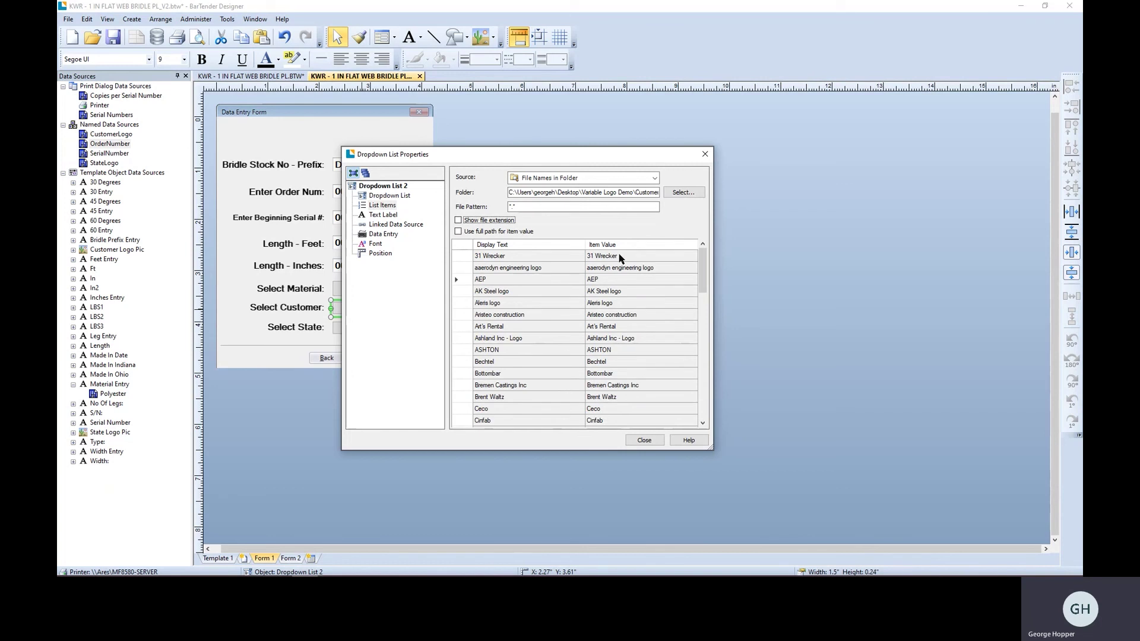
pyautogui.click(457, 232)
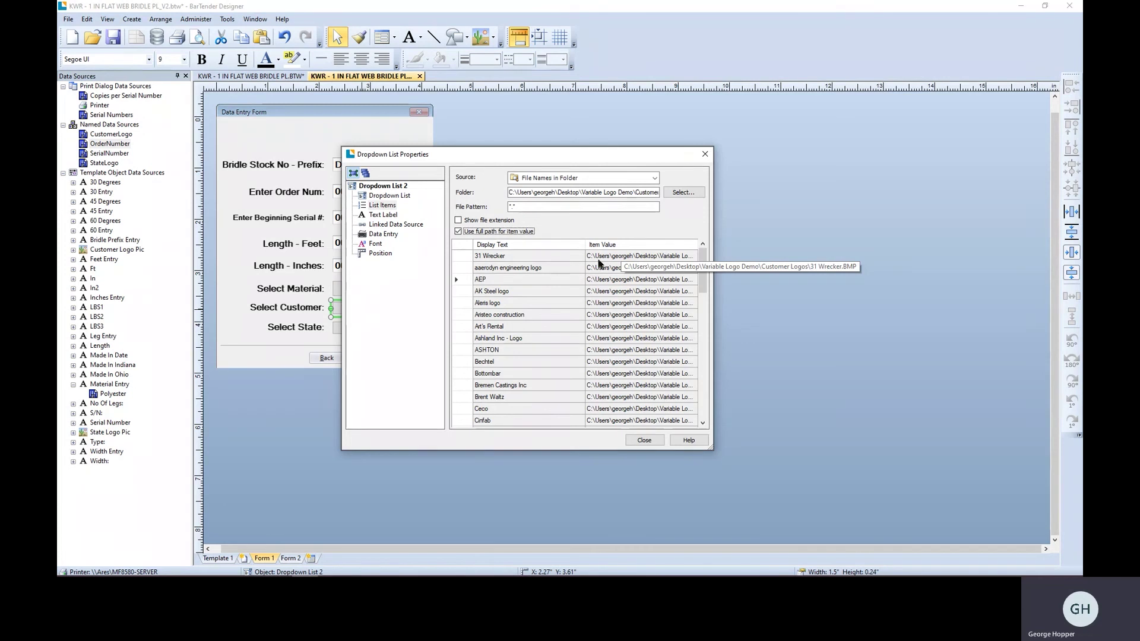
pyautogui.click(641, 439)
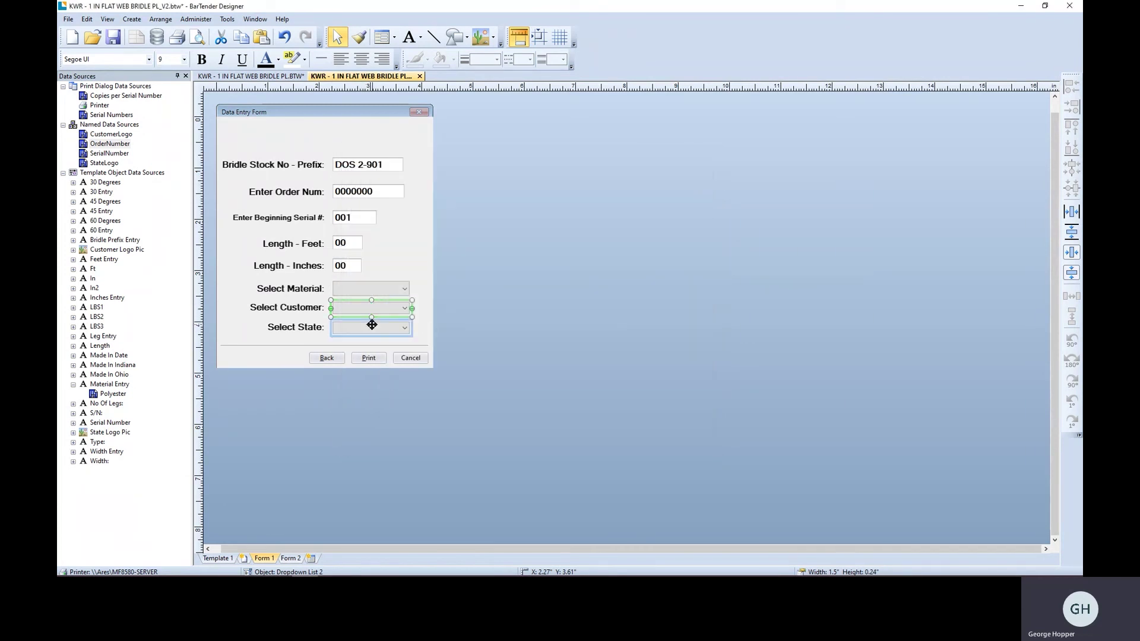
# Uncheck Use full path on the Select State dropdown so it stores Indiana and Ohio
pyautogui.doubleClick(373, 330)
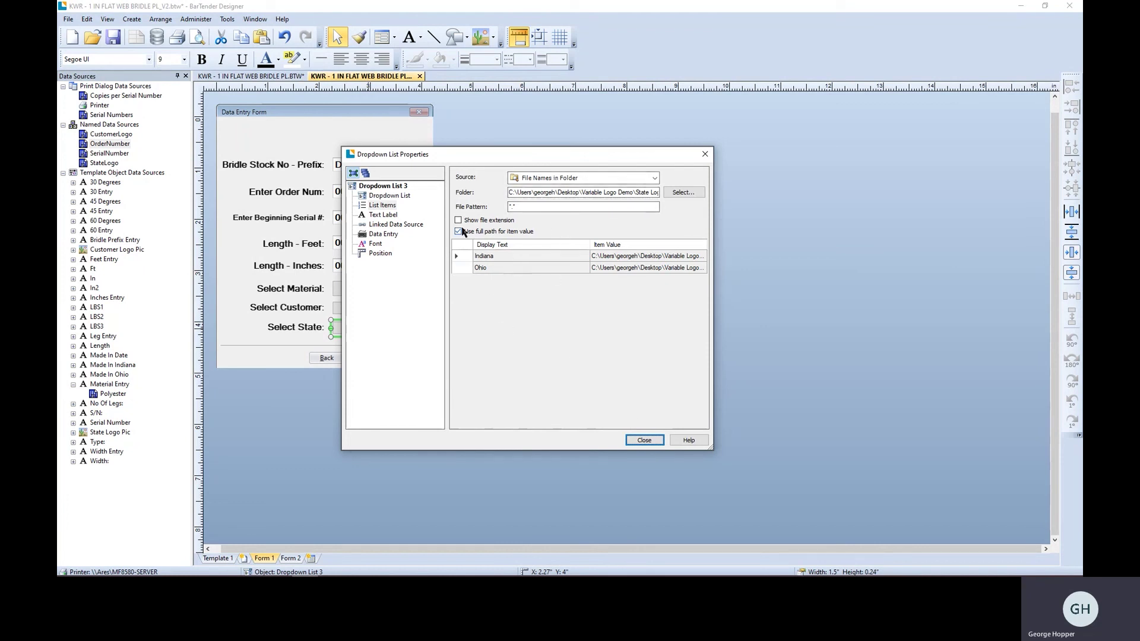
pyautogui.click(458, 231)
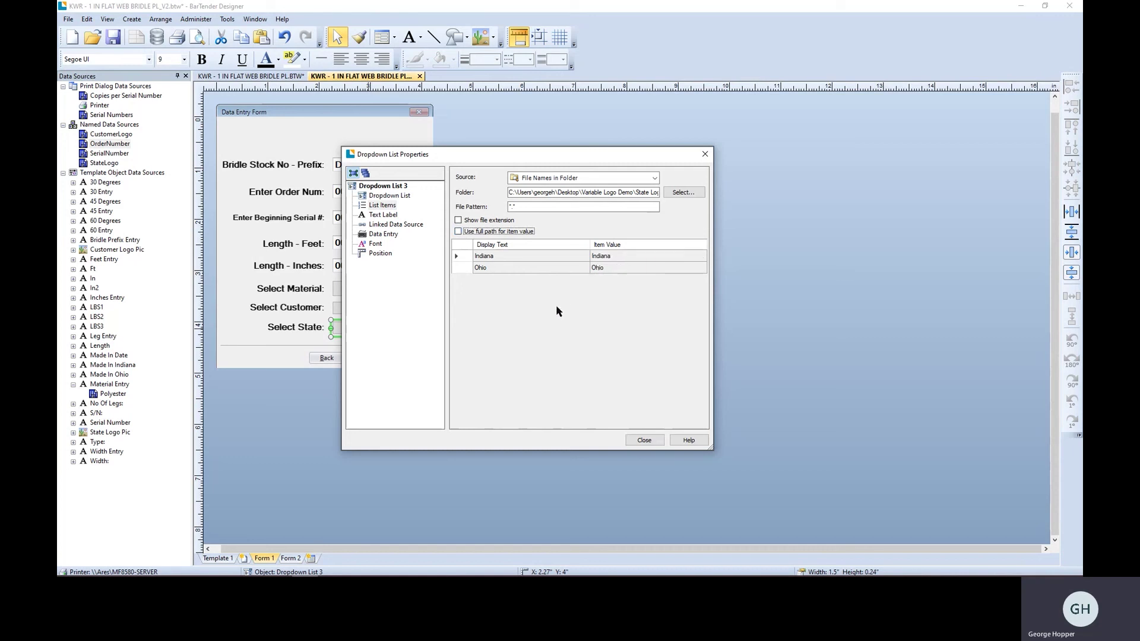
pyautogui.click(637, 439)
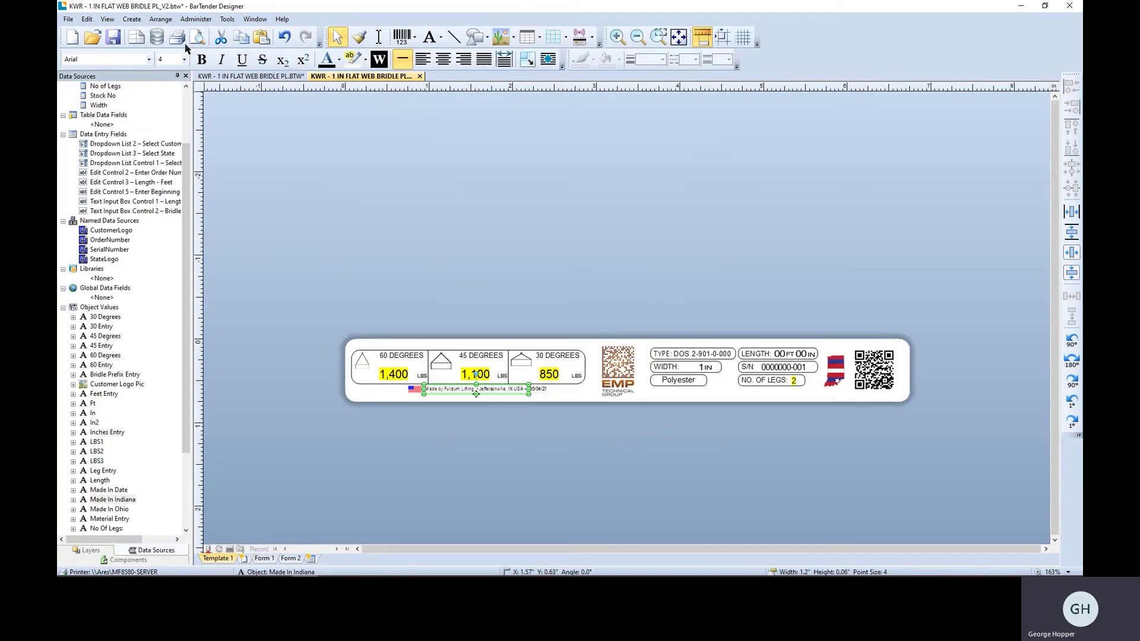
# Run a print preview from starting position 4 and centre the data entry form
pyautogui.click(176, 37)
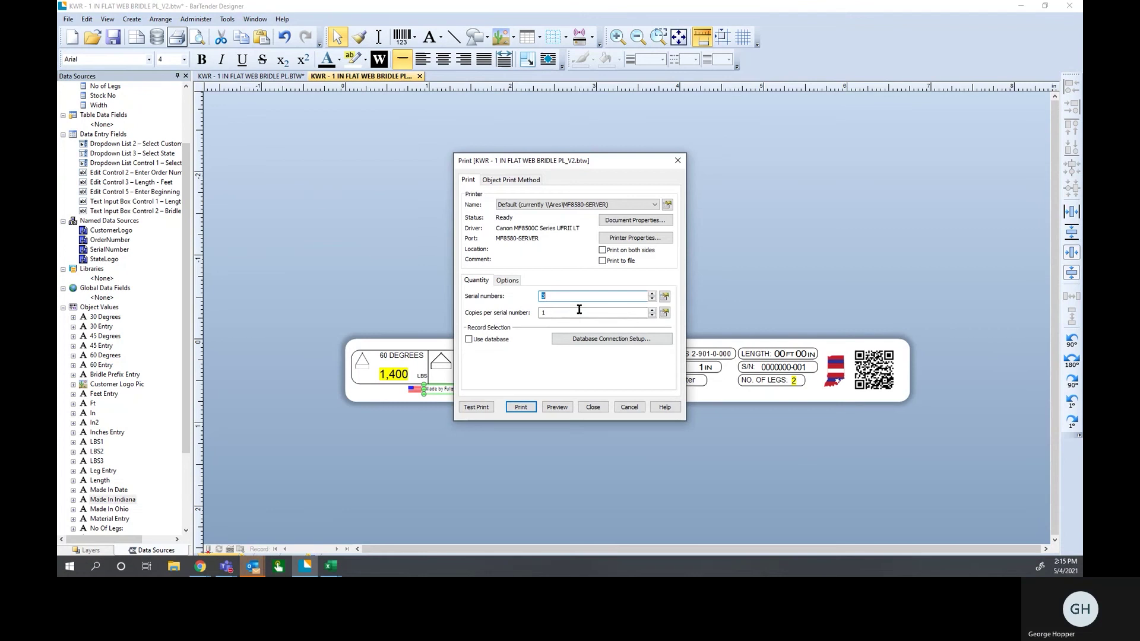
pyautogui.click(557, 407)
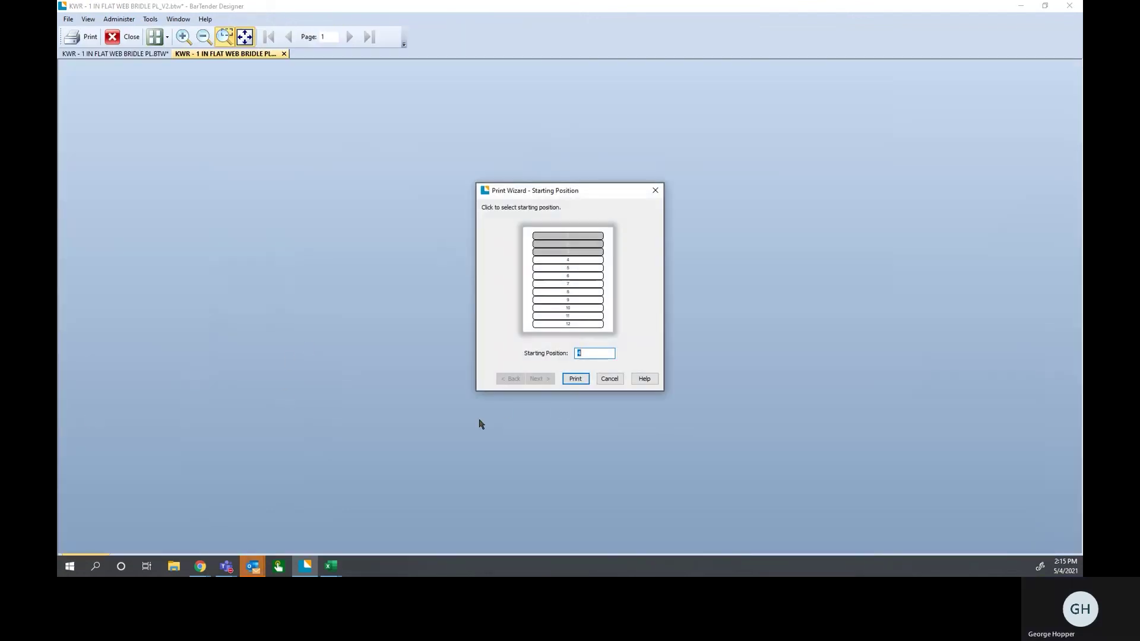
pyautogui.click(575, 379)
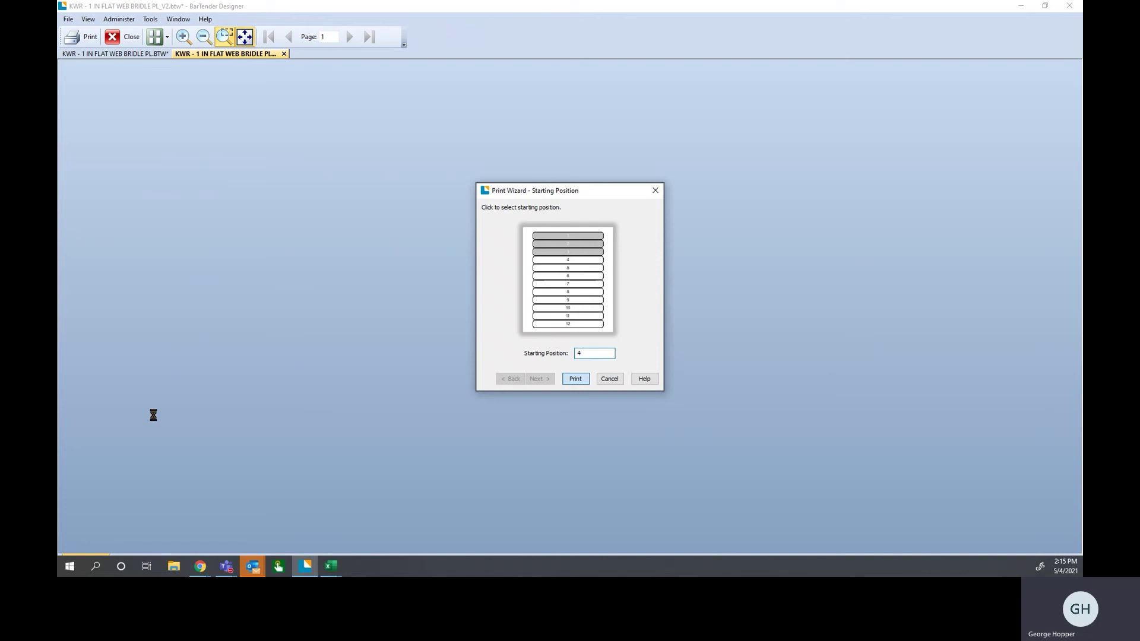
pyautogui.moveTo(204, 349); pyautogui.dragTo(517, 181)
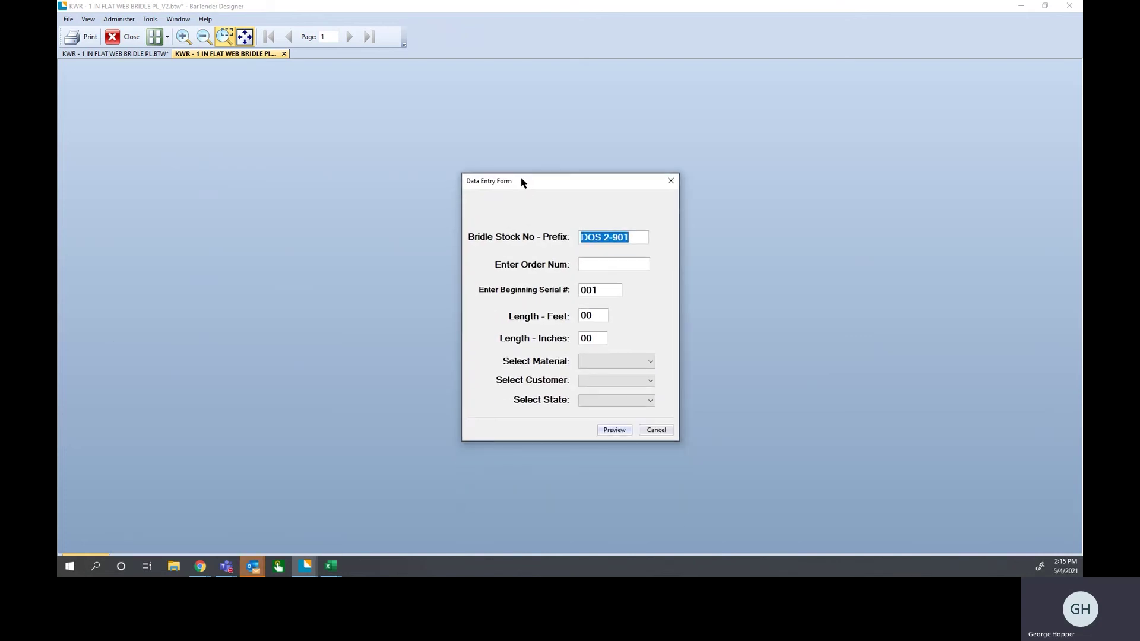
# Enter an order number, beginning serial 010, and length 18 ft 5 in
pyautogui.click(631, 238)
pyautogui.write('123456')
pyautogui.press('Tab')
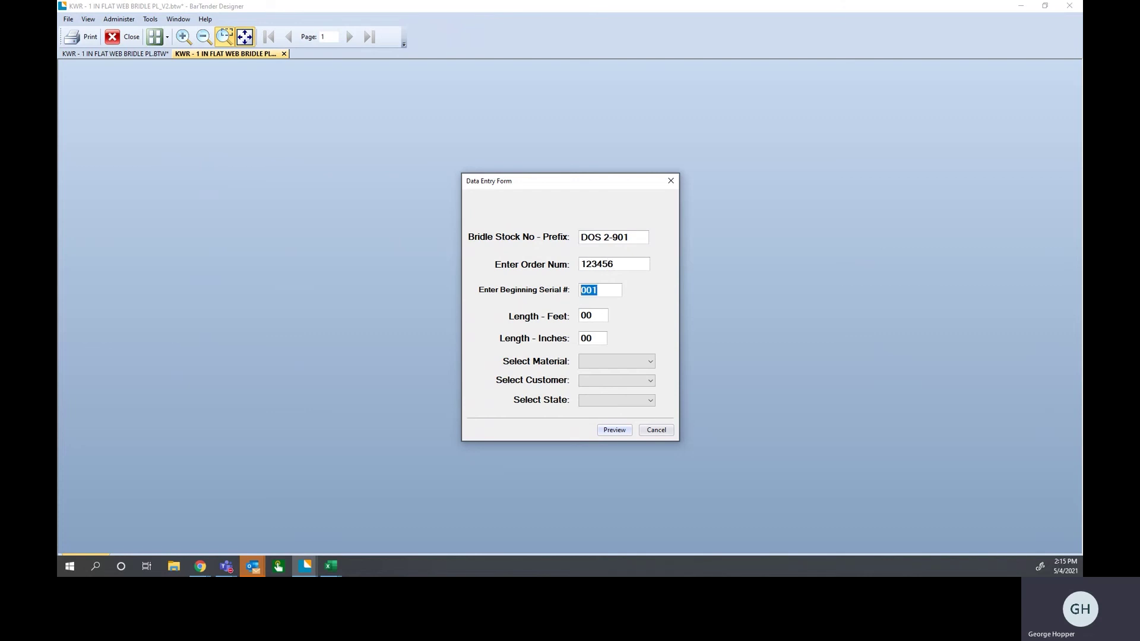
pyautogui.write('010')
pyautogui.press('Tab')
pyautogui.write('18')
pyautogui.press('Tab')
pyautogui.write('5')
# Choose COTTON material, customer Fulcrum and state Indiana in the form dropdowns
pyautogui.press('Tab')
pyautogui.press('Down')
pyautogui.press('Down')
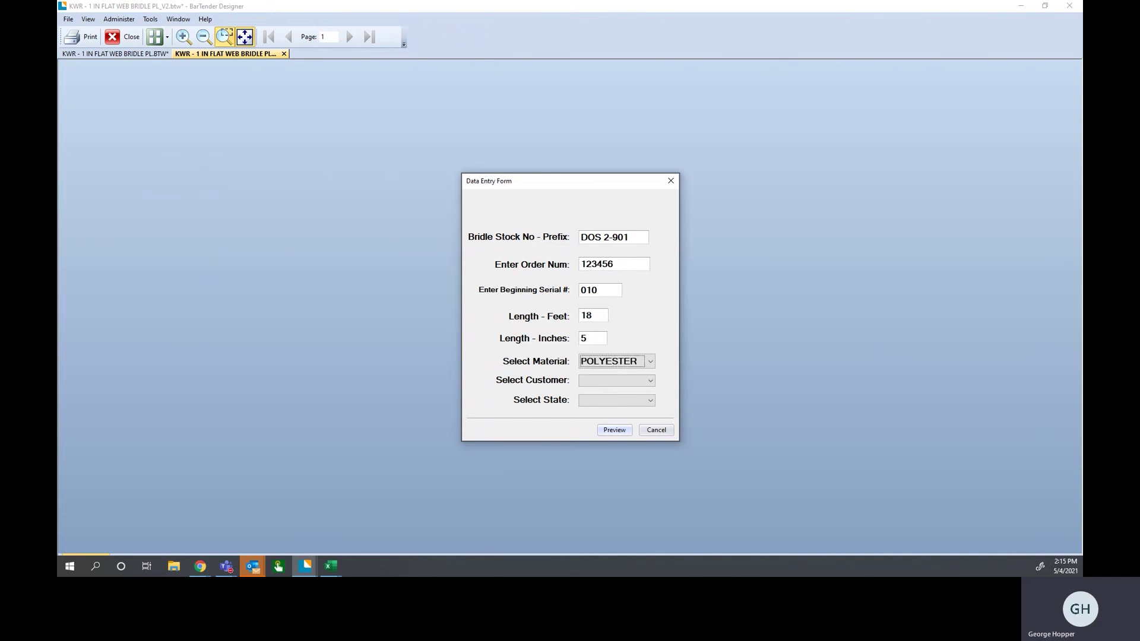
pyautogui.press('Tab')
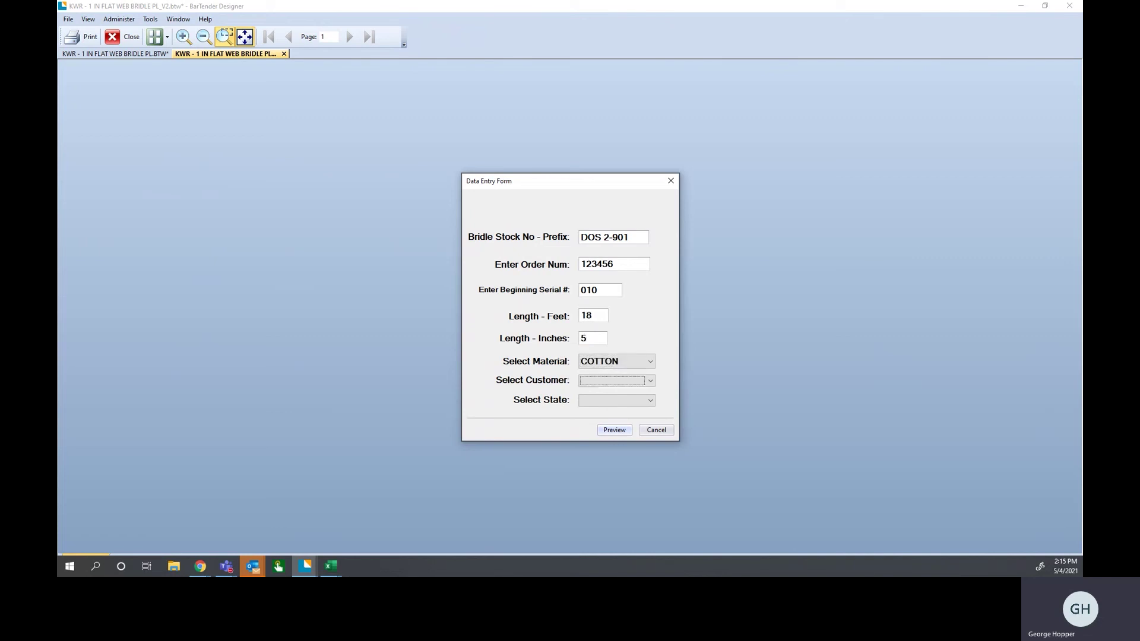
pyautogui.press('Down')
pyautogui.press('Down')
pyautogui.press('Down')
pyautogui.press('Down')
pyautogui.press('Down')
pyautogui.press('Down')
pyautogui.press('Down')
pyautogui.press('Down')
pyautogui.press('Down')
pyautogui.press('Down')
pyautogui.press('Tab')
pyautogui.press('Down')
# Preview the labels from the form, continuing past warning #3608 about the missing Indiana picture
pyautogui.click(622, 433)
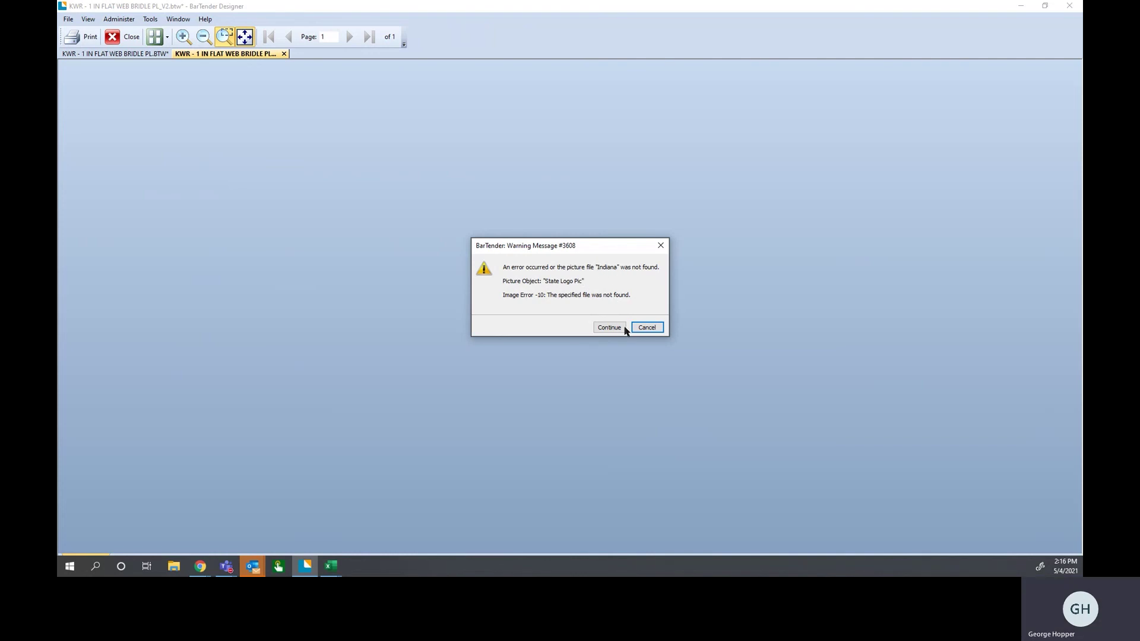
pyautogui.click(610, 328)
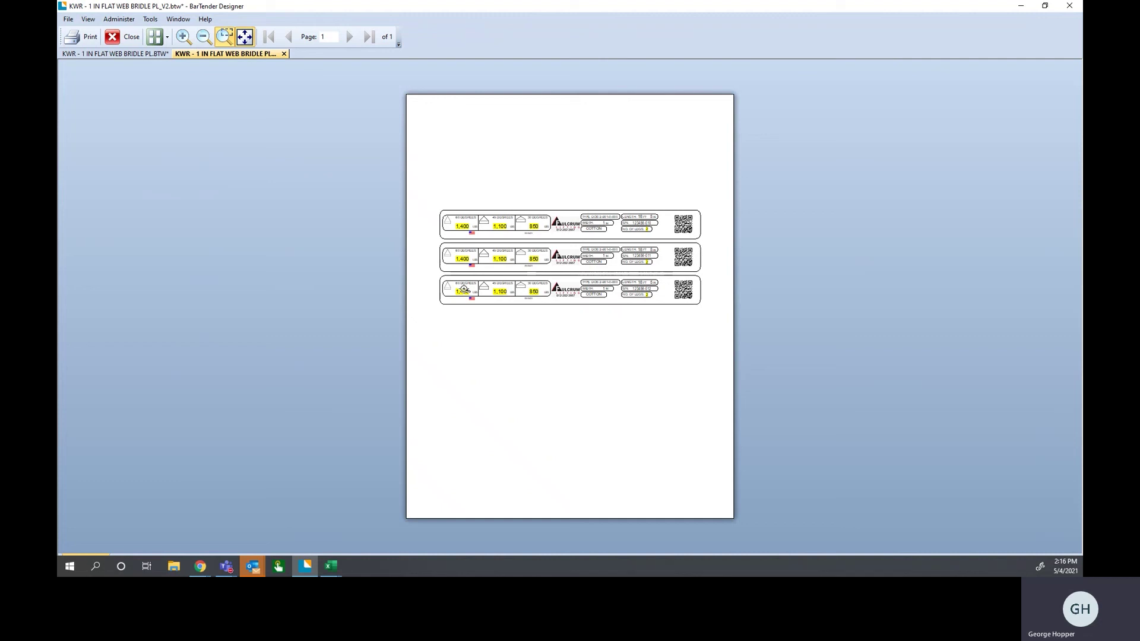
# Zoom in twice to read the labels: serials 010–012, 18 ft 5 in, COTTON
pyautogui.click(639, 260)
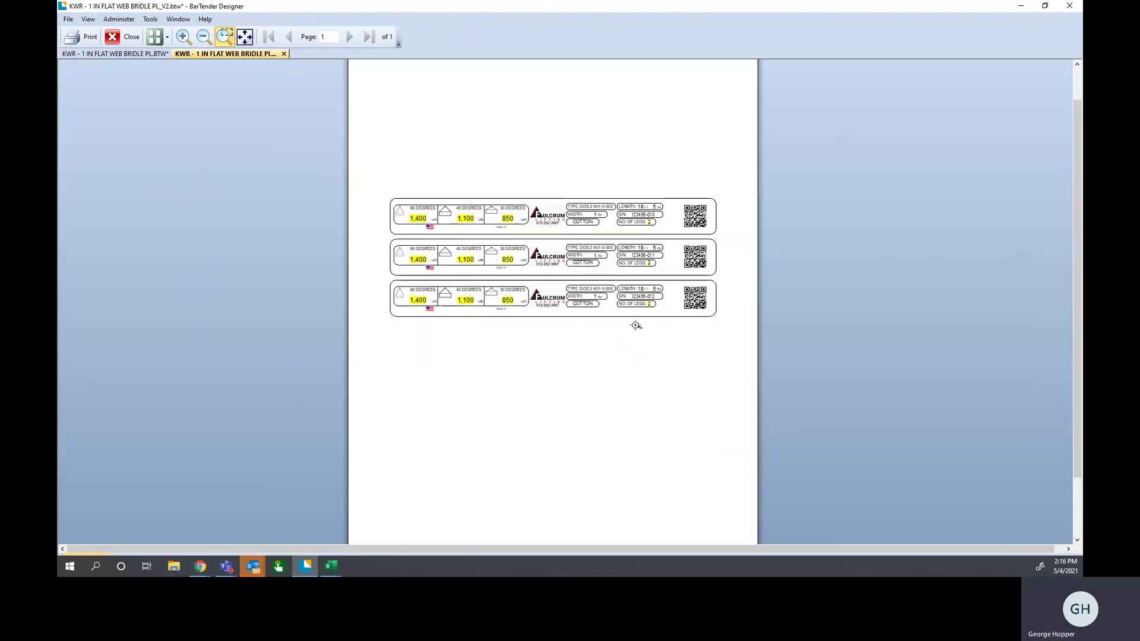
pyautogui.click(633, 262)
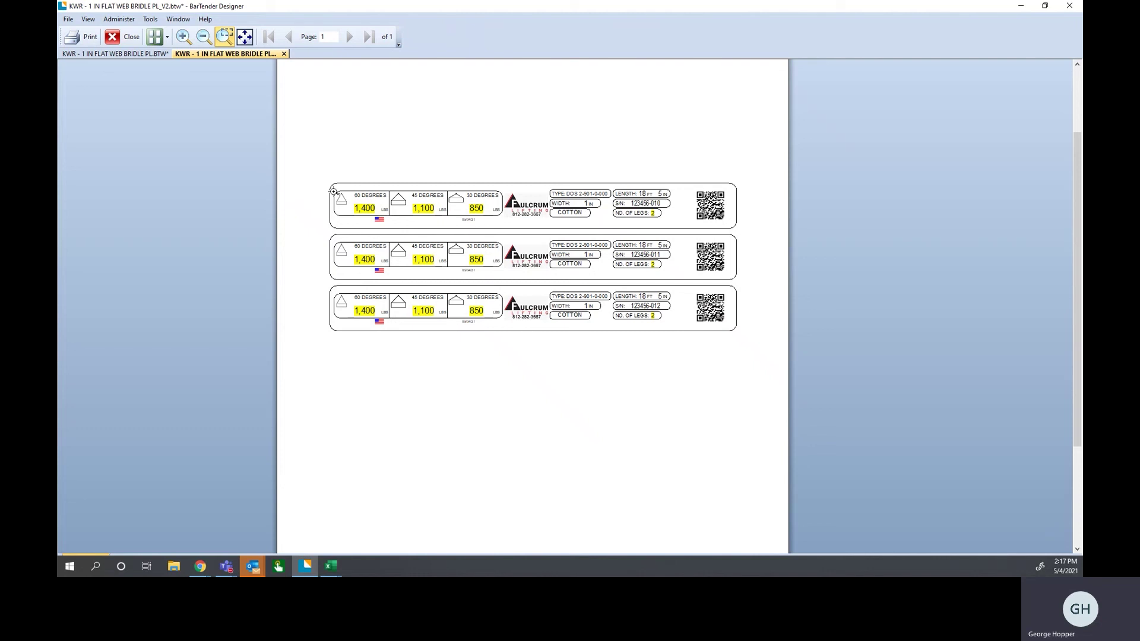
# Leave the preview, set the state dropdown to store full file paths, and open Print
pyautogui.click(129, 38)
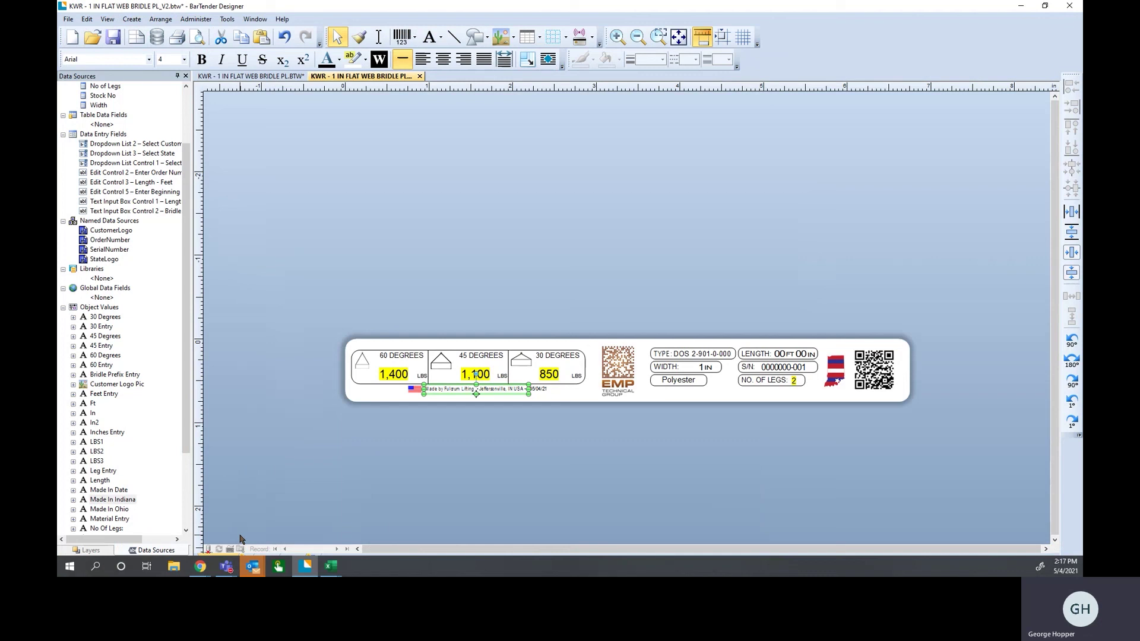
pyautogui.doubleClick(367, 332)
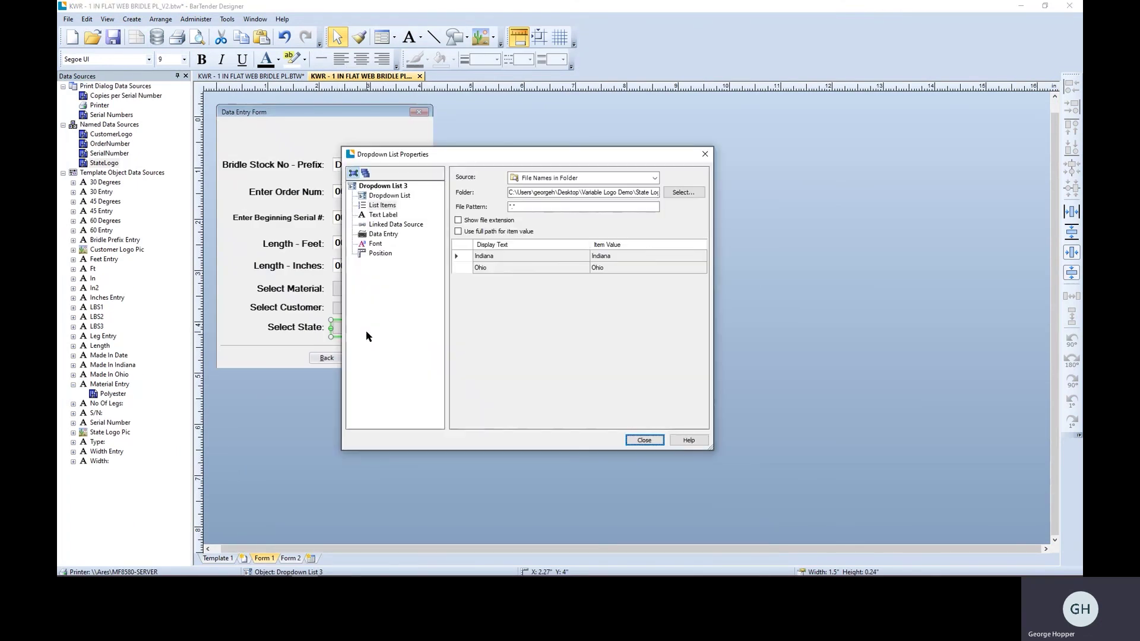
pyautogui.click(466, 231)
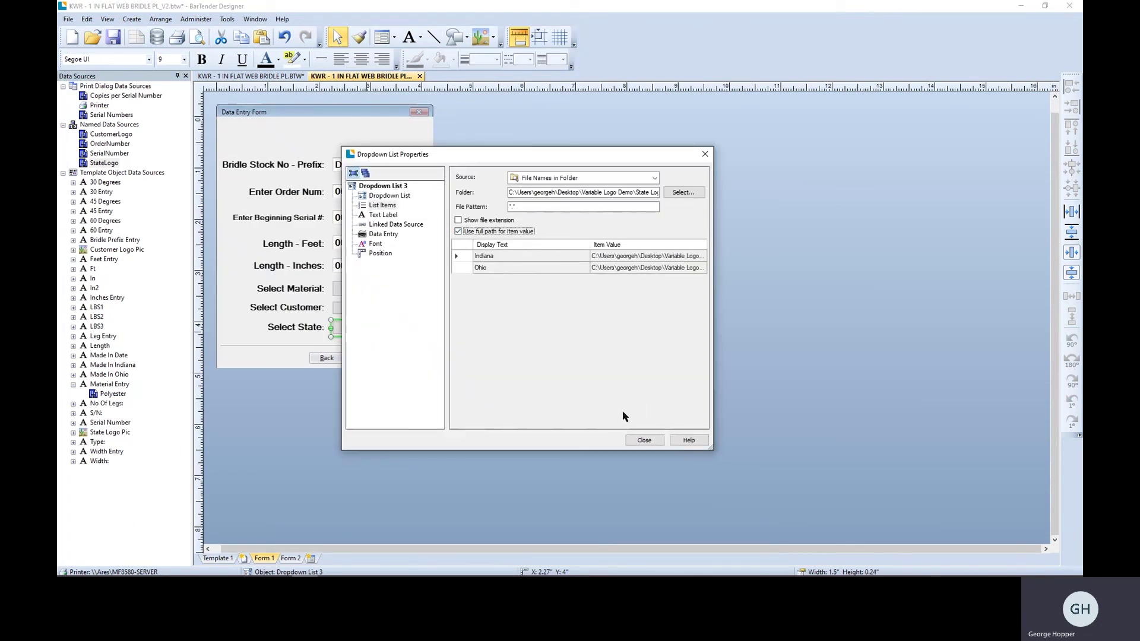
pyautogui.click(644, 440)
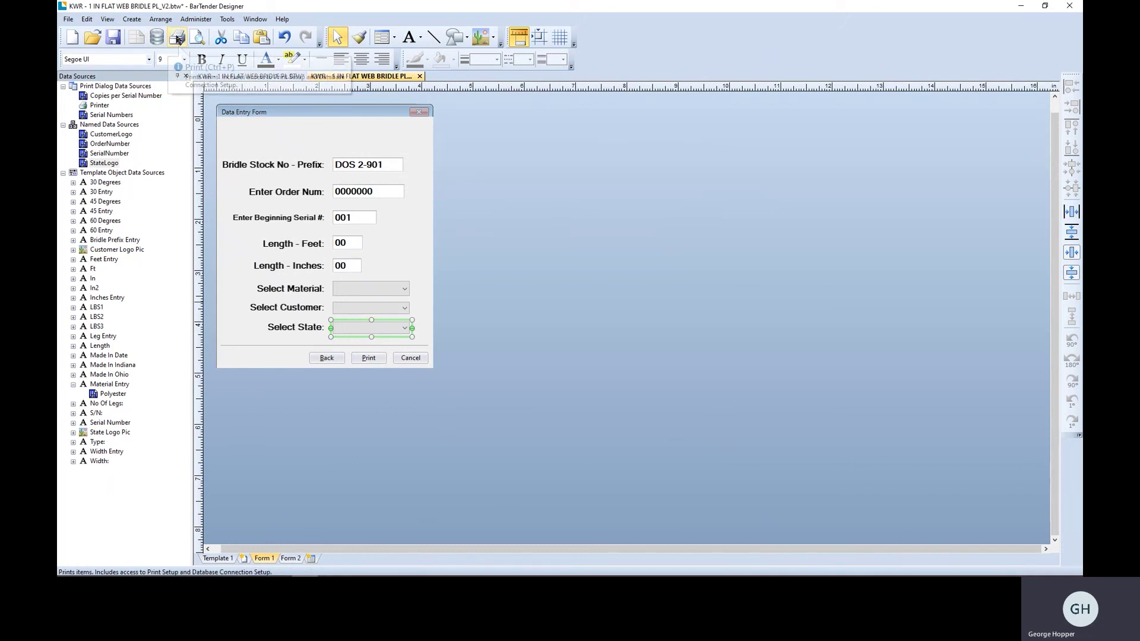
pyautogui.click(177, 37)
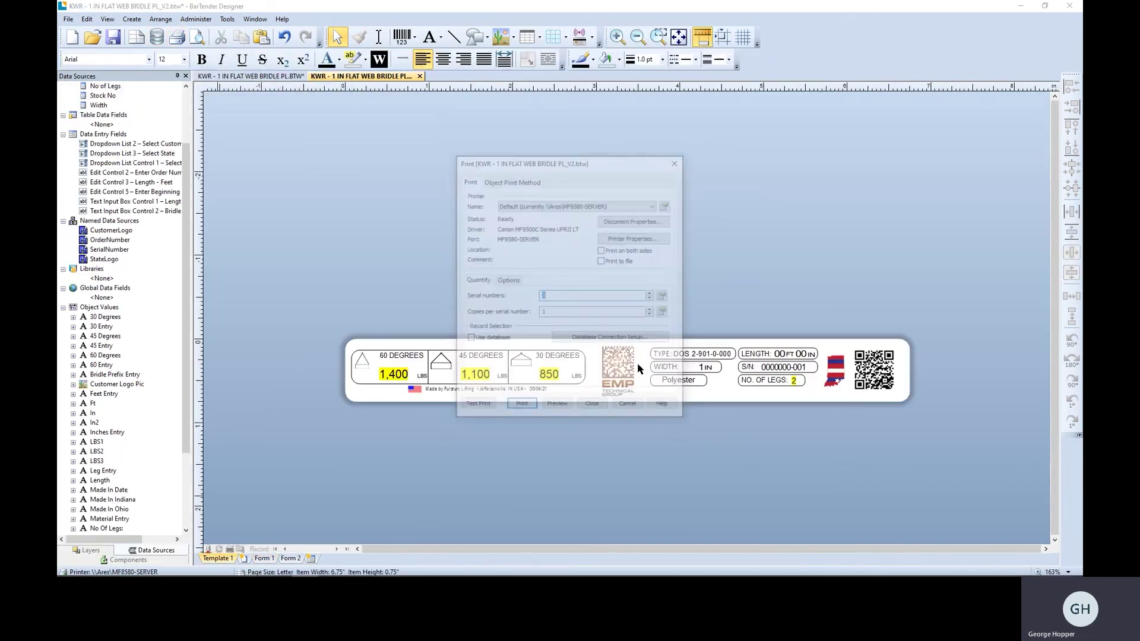
# Choose Preview instead of printing and accept the default label starting position
pyautogui.click(559, 408)
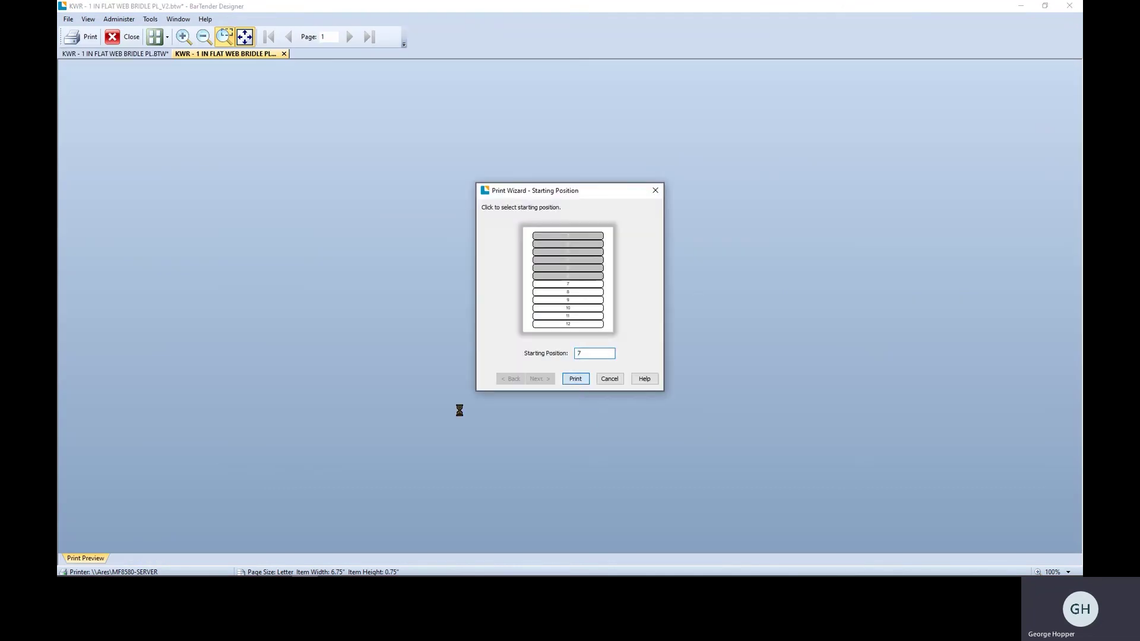
pyautogui.press('Return')
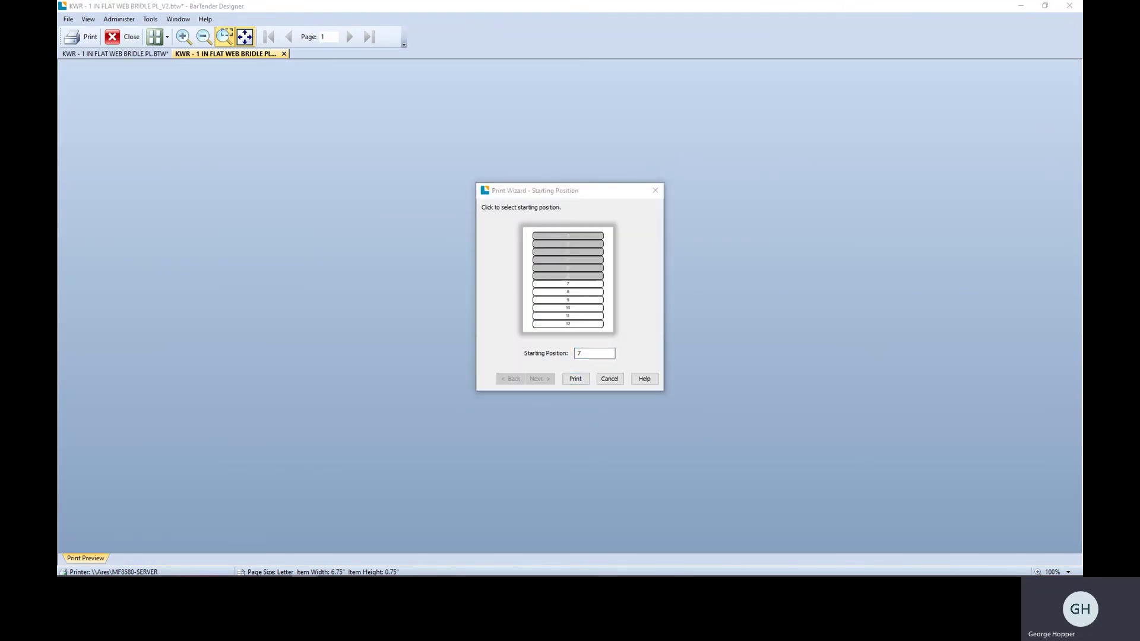
pyautogui.moveTo(554, 236); pyautogui.dragTo(588, 159)
# Enter the order number, beginning serial 25 and a length of 5 ft 9 in
pyautogui.click(595, 234)
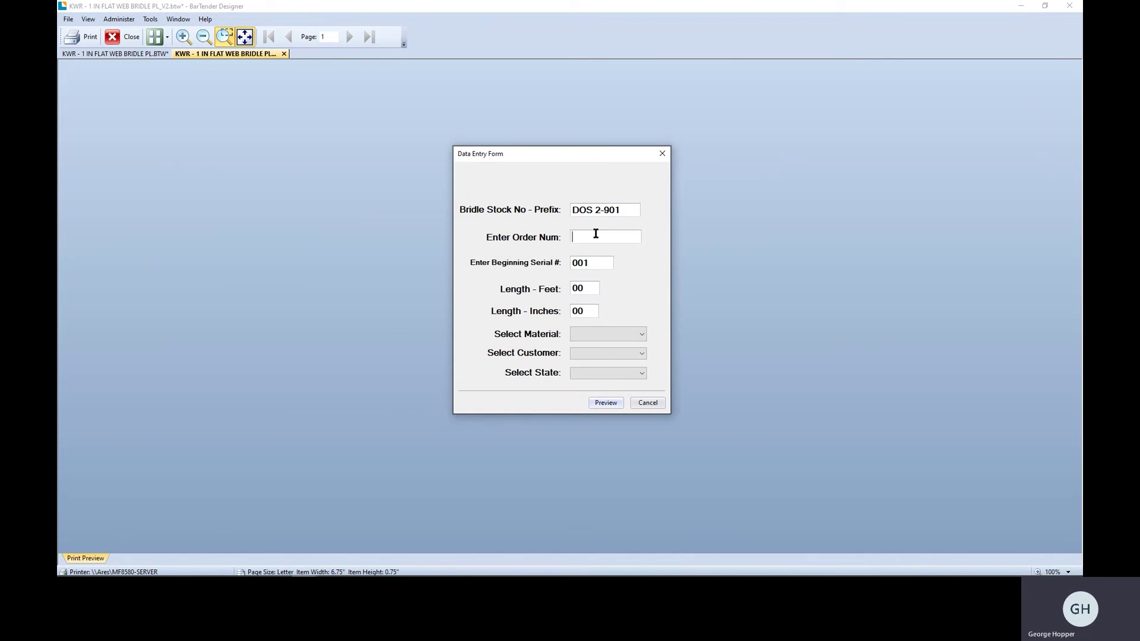
pyautogui.write('456789')
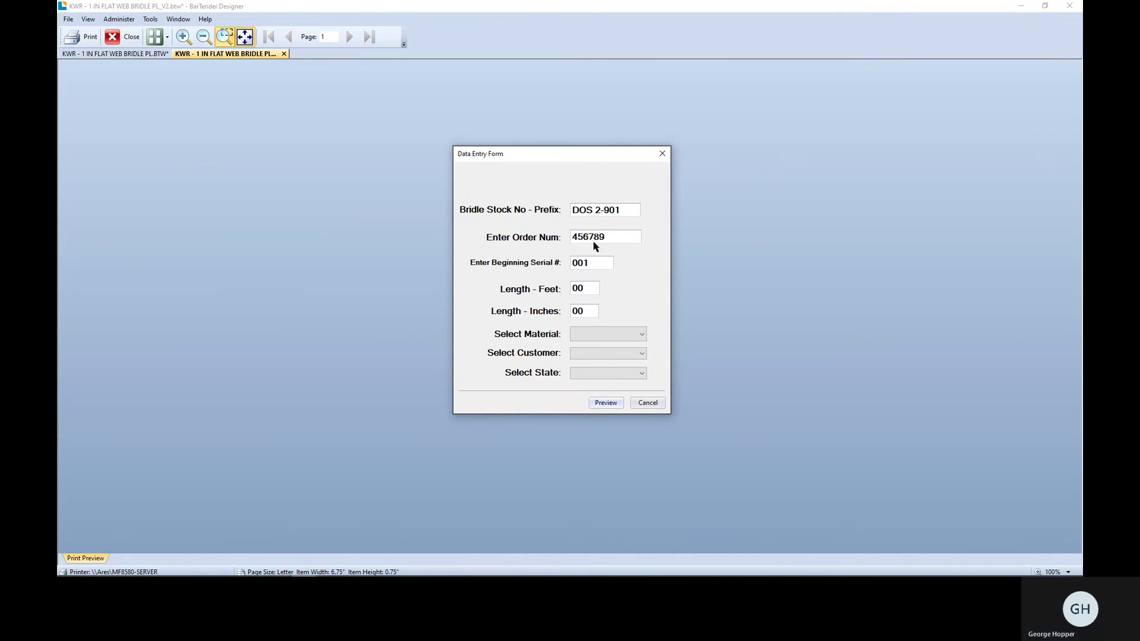
pyautogui.click(596, 263)
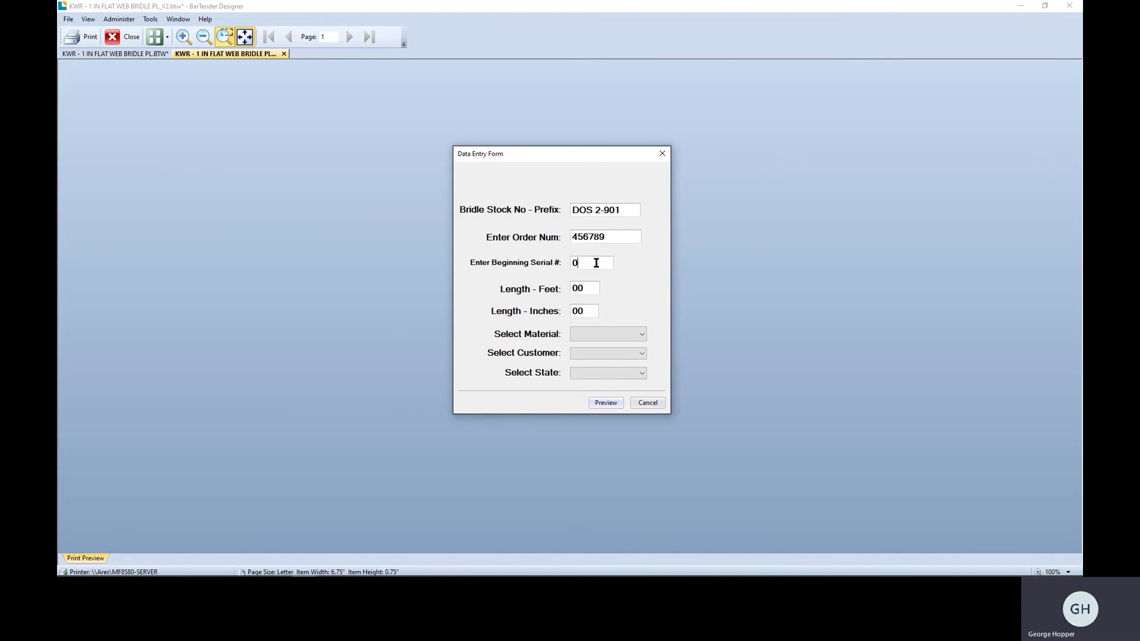
pyautogui.write('25')
pyautogui.click(588, 292)
pyautogui.write('5')
pyautogui.press('Tab')
pyautogui.write('9')
# Pick NYLON material, customer EMP and state Indiana, then preview the labels
pyautogui.press('Tab')
pyautogui.press('Down')
pyautogui.press('Tab')
pyautogui.press('Down')
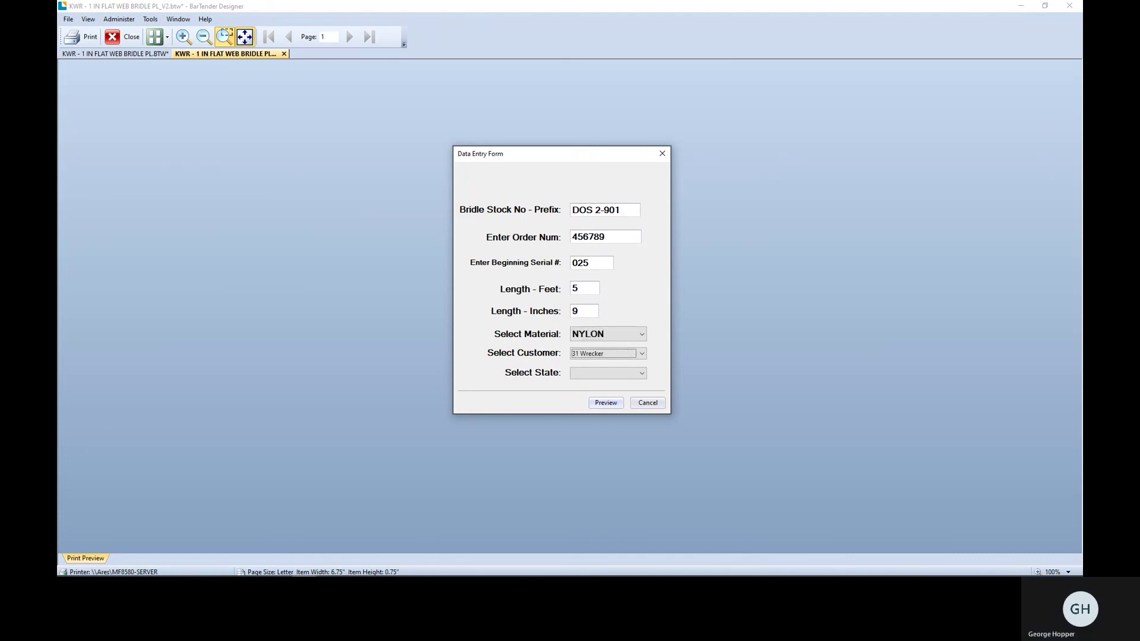
pyautogui.press('p')
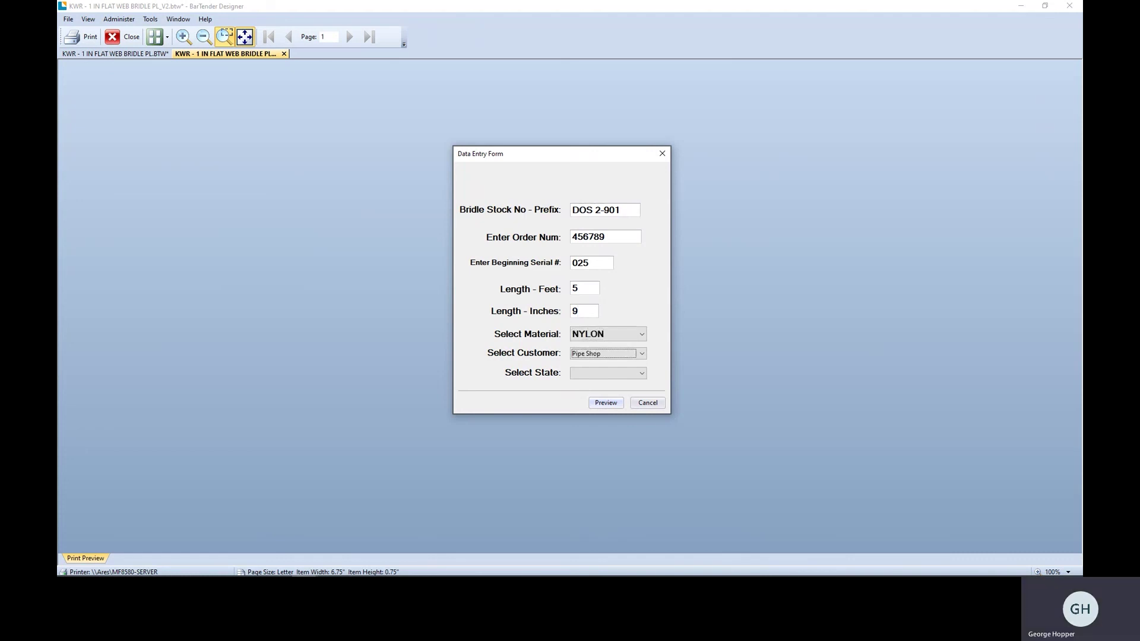
pyautogui.click(643, 354)
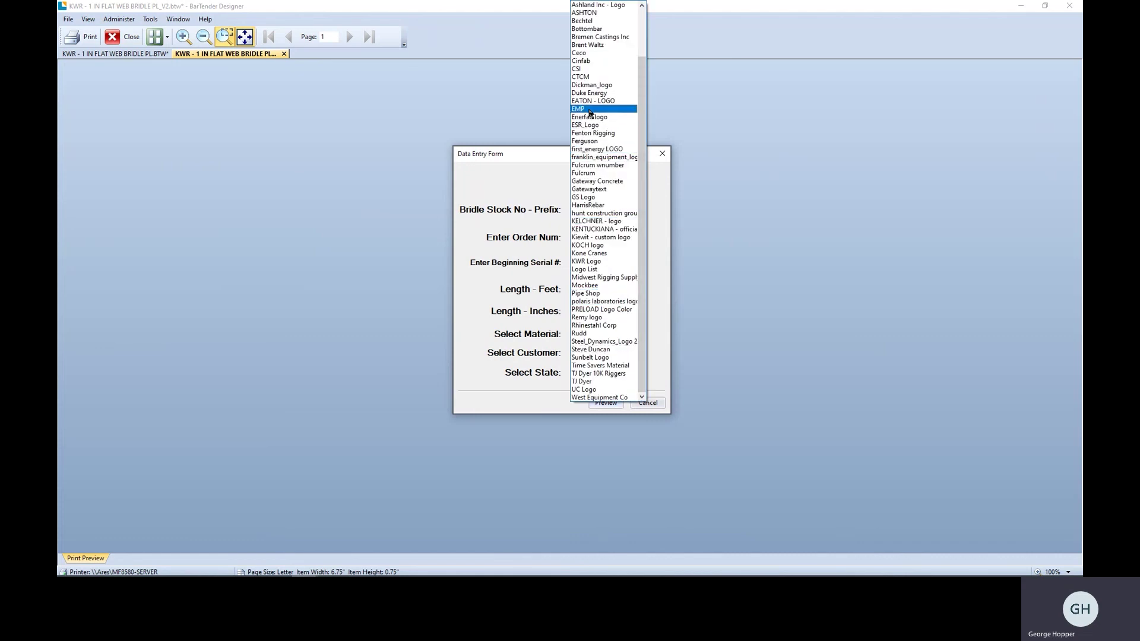
pyautogui.click(617, 109)
pyautogui.click(641, 374)
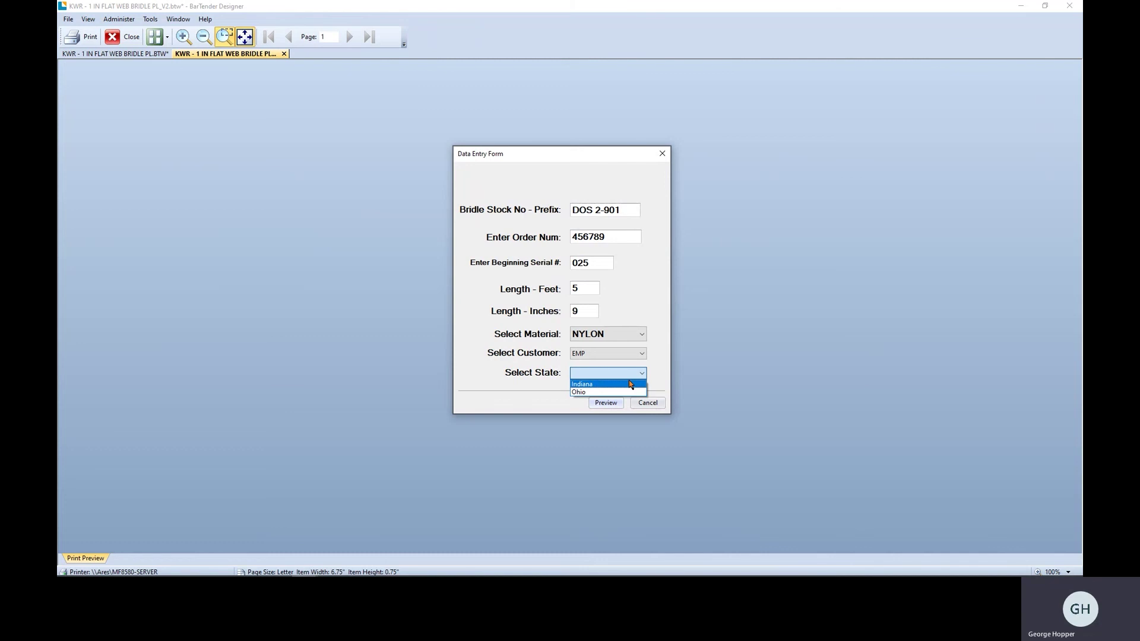
pyautogui.click(629, 383)
pyautogui.click(612, 402)
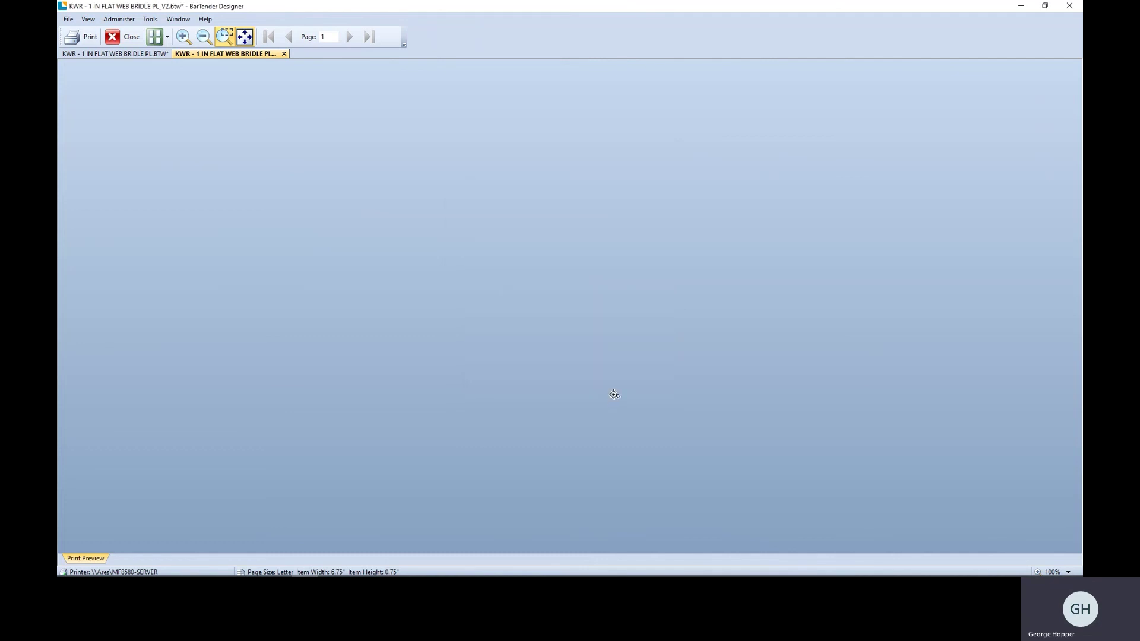
# Zoom in on the EMP NYLON 5 ft 9 in labels, serials 025–027, then close the preview
pyautogui.click(607, 354)
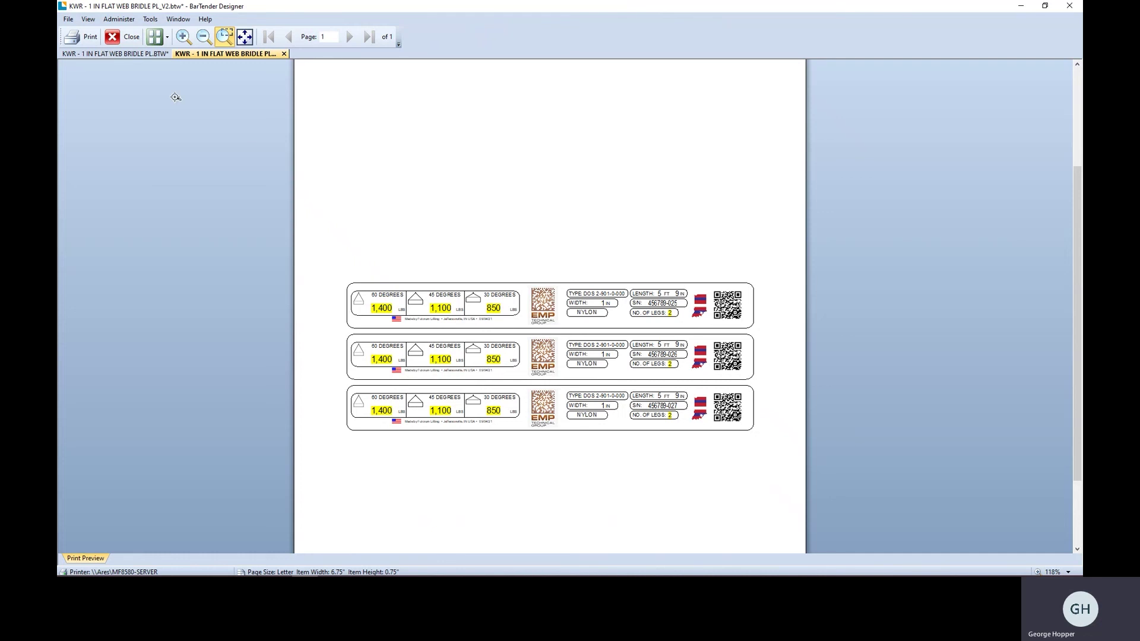
pyautogui.click(126, 37)
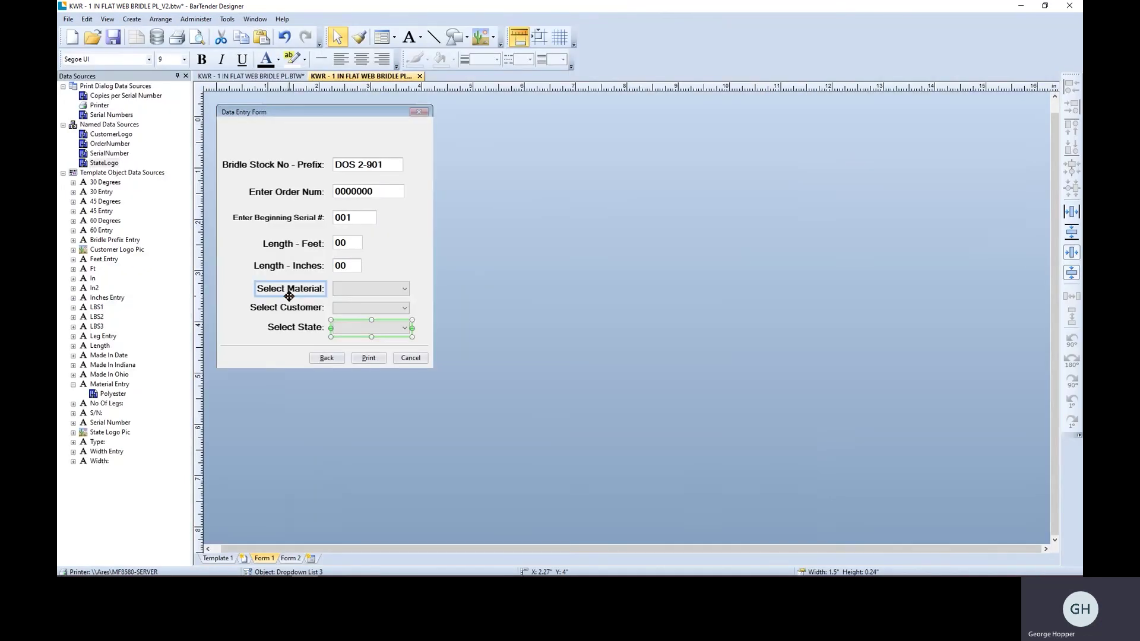
# Start a new print preview, accepting starting position 10
pyautogui.click(177, 36)
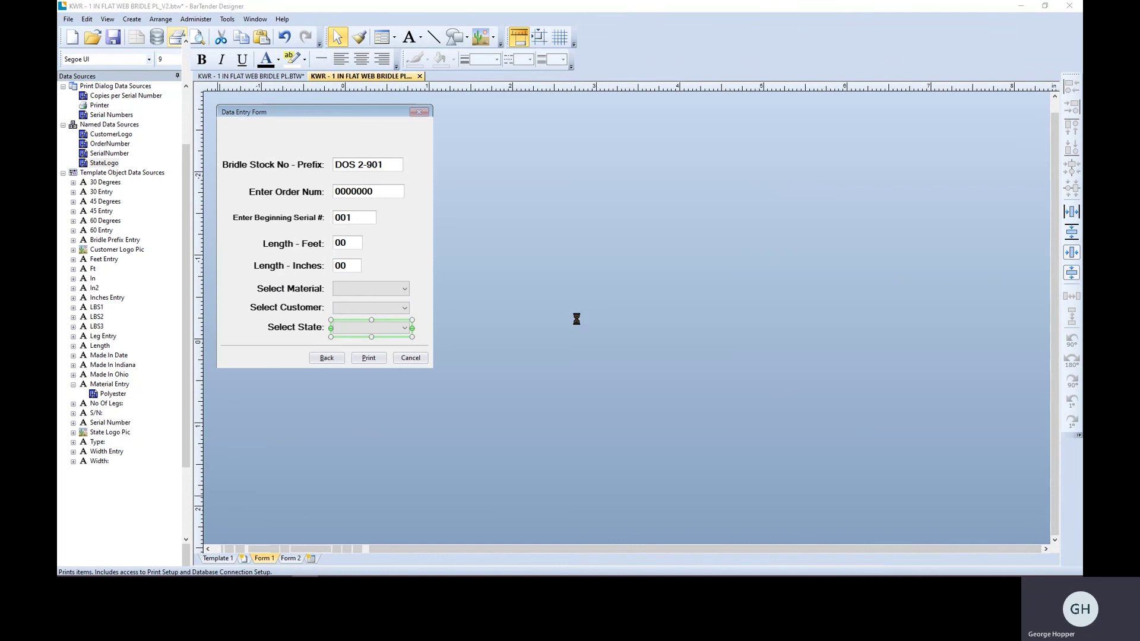
pyautogui.click(547, 408)
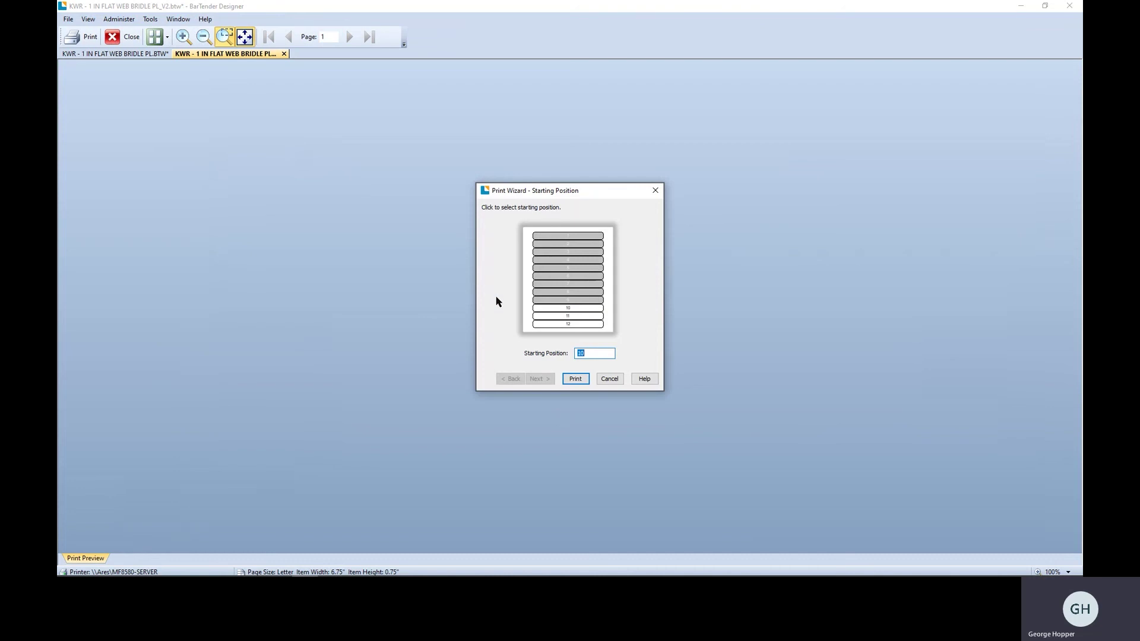
pyautogui.click(581, 380)
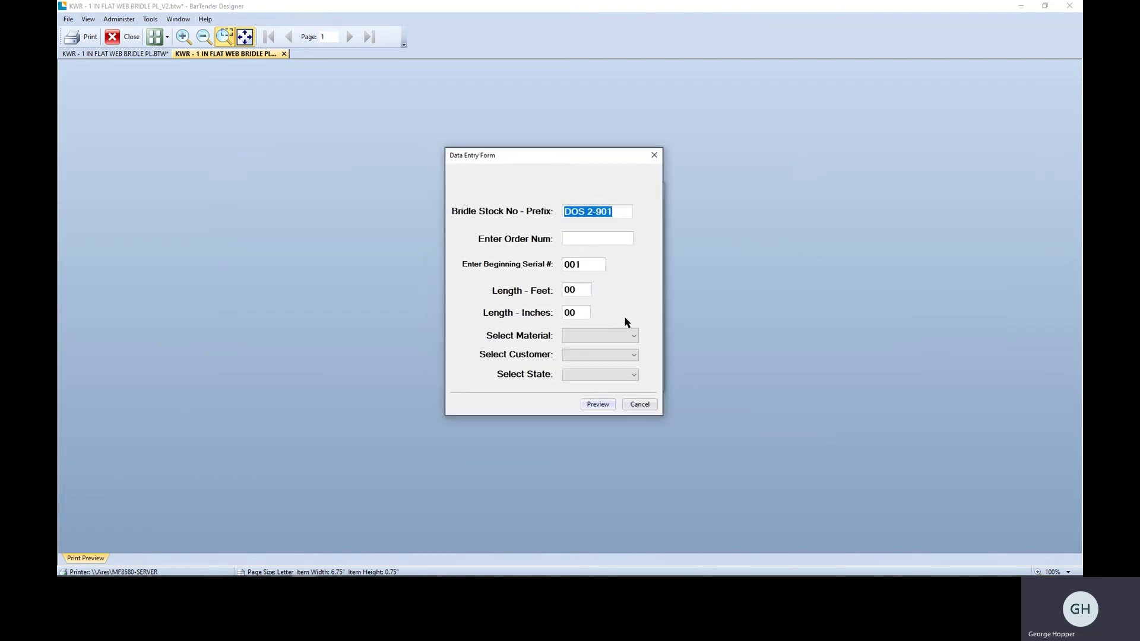
# Choose NYLON, EMP and Ohio in the form and generate the preview
pyautogui.click(633, 336)
pyautogui.click(629, 350)
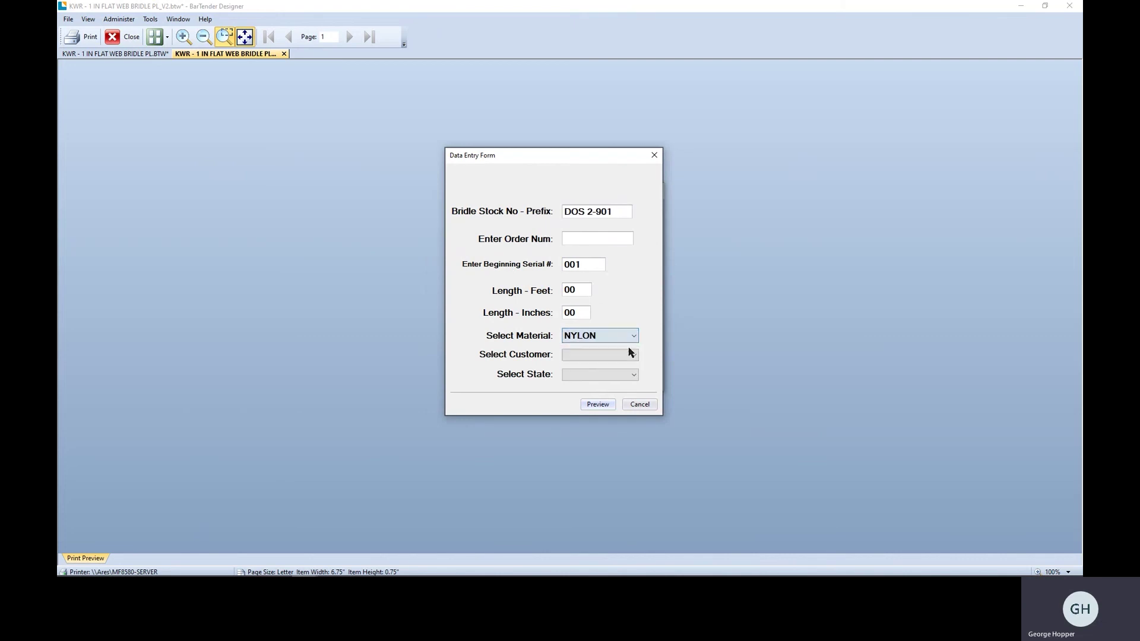
pyautogui.click(631, 354)
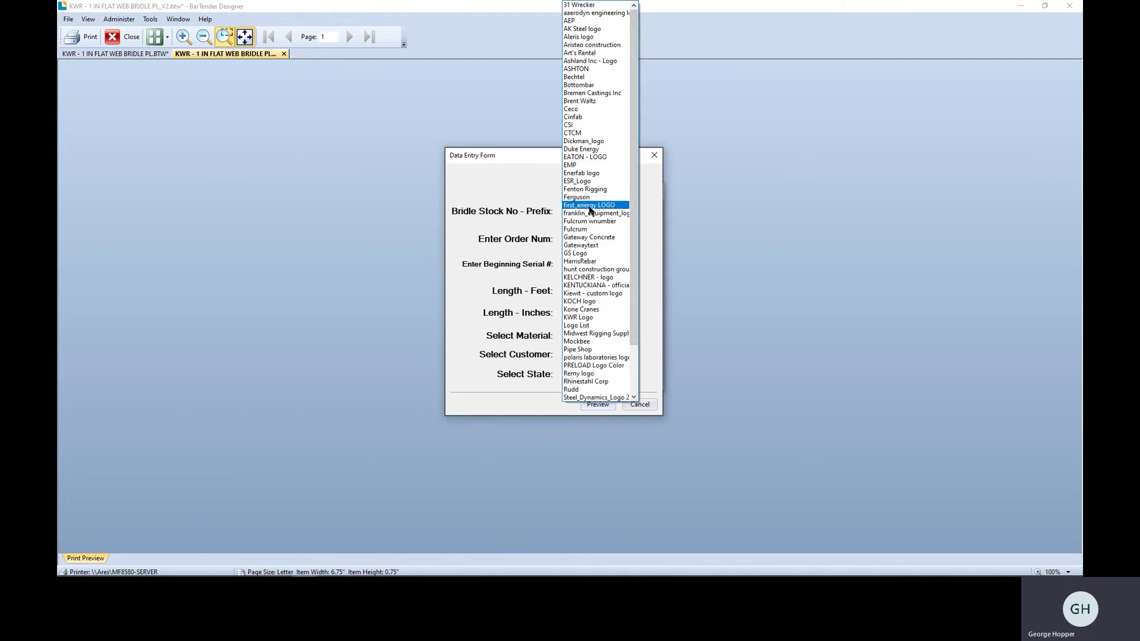
pyautogui.click(583, 166)
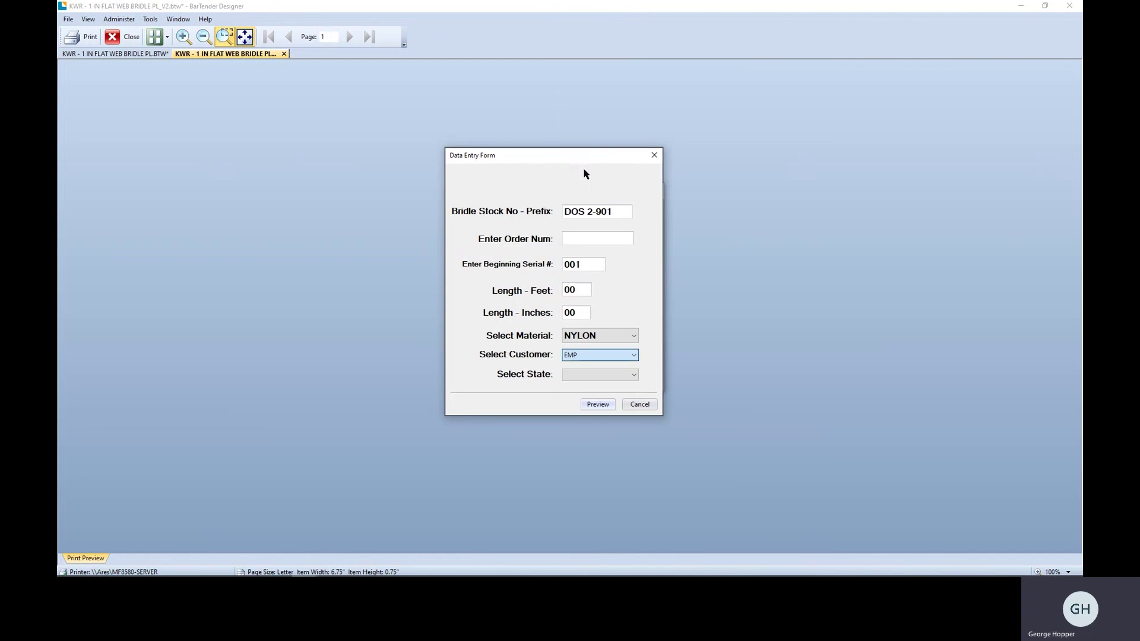
pyautogui.click(608, 374)
pyautogui.click(605, 391)
pyautogui.click(604, 406)
pyautogui.press('Return')
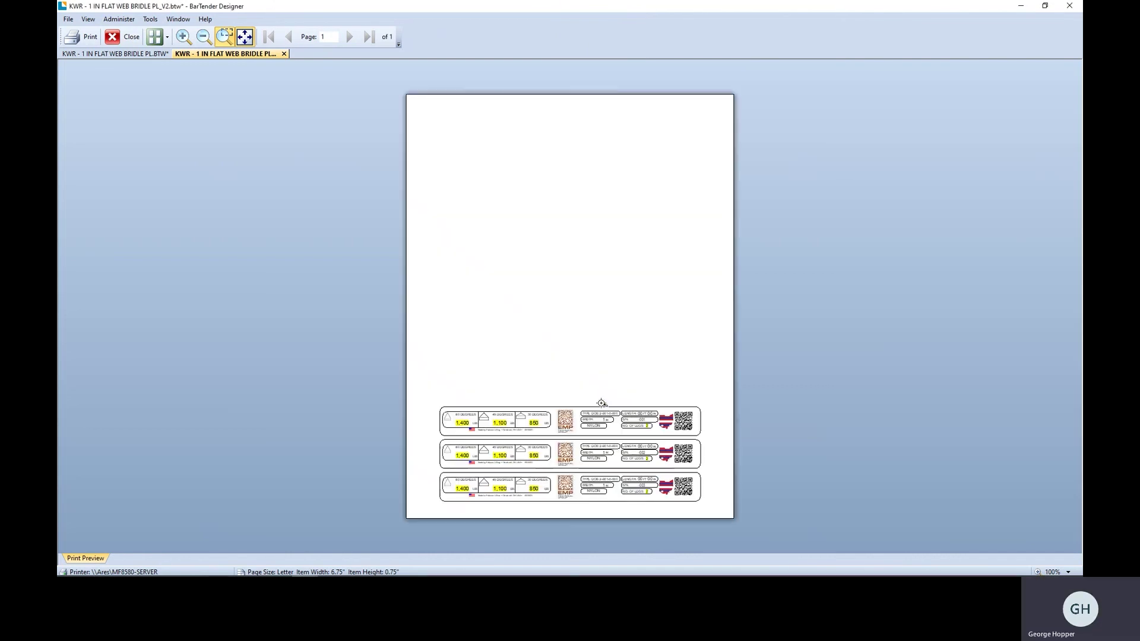
# Zoom in twice on the EMP labels with the Ohio logo, serials -001 to -003, then close the preview
pyautogui.click(565, 457)
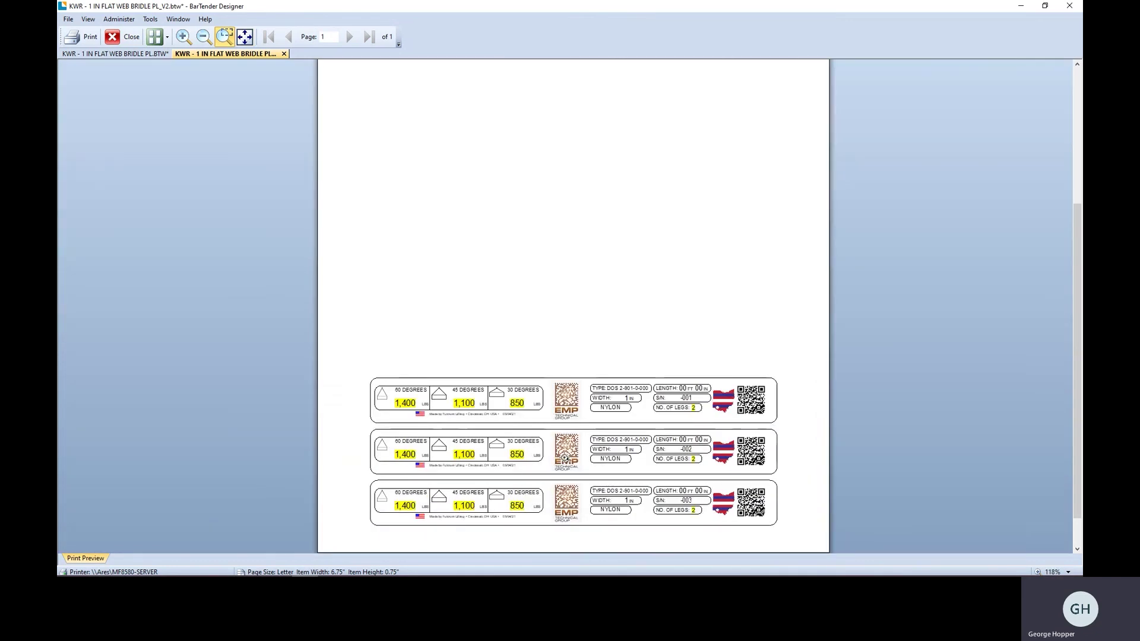
pyautogui.click(564, 457)
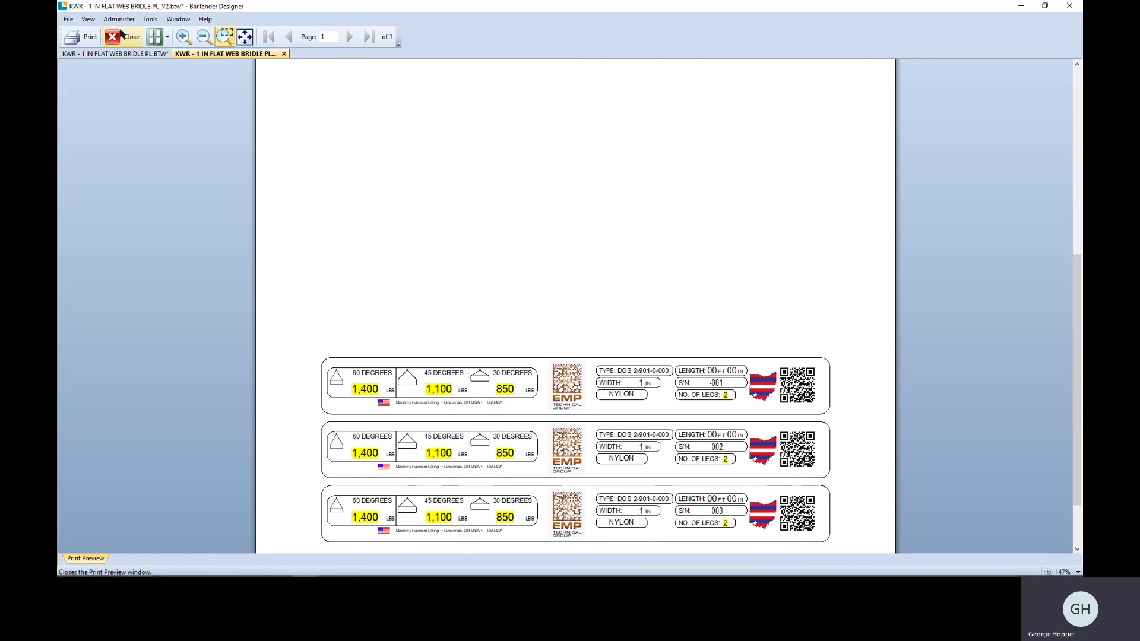
pyautogui.click(125, 42)
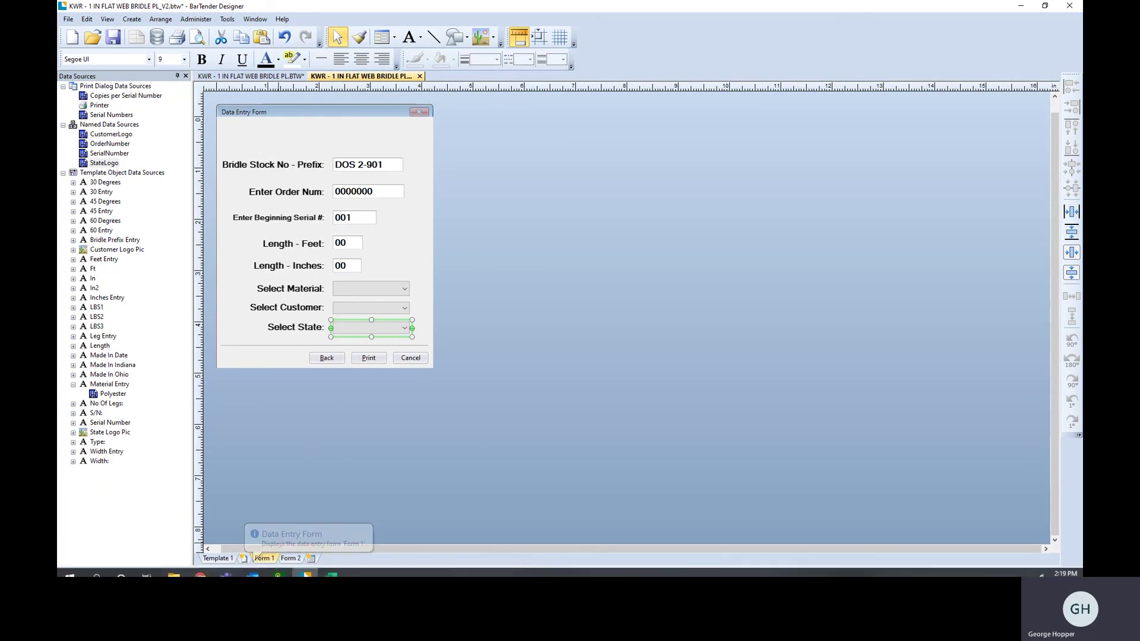
# Bring the Chrome window with the EMP Tech Group website to the front from the taskbar
pyautogui.moveTo(200, 566)
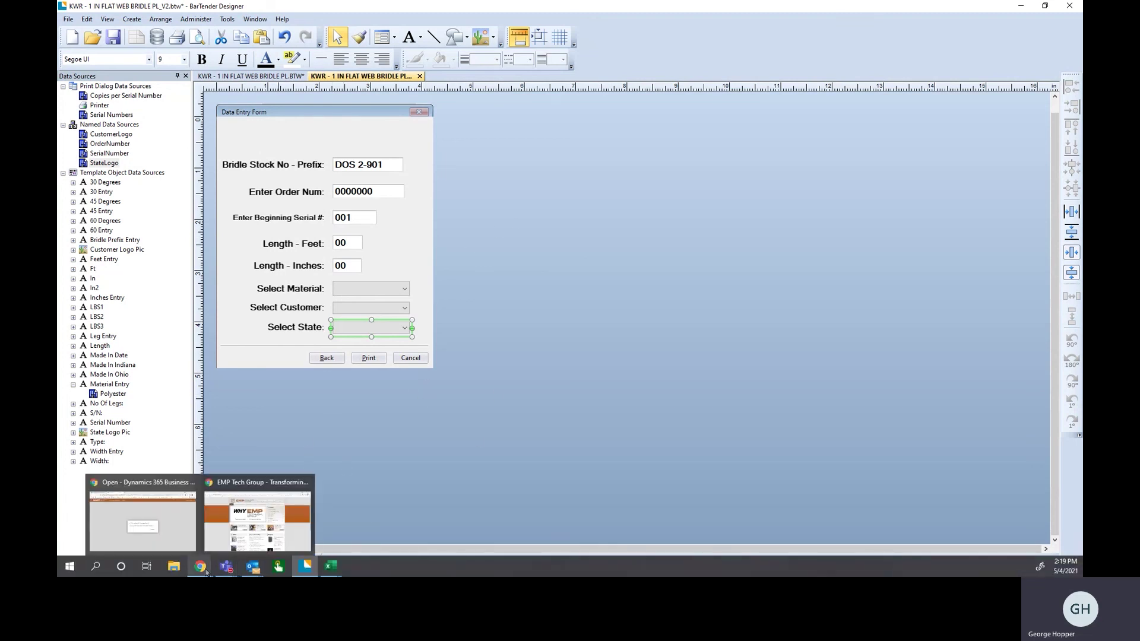
pyautogui.click(249, 518)
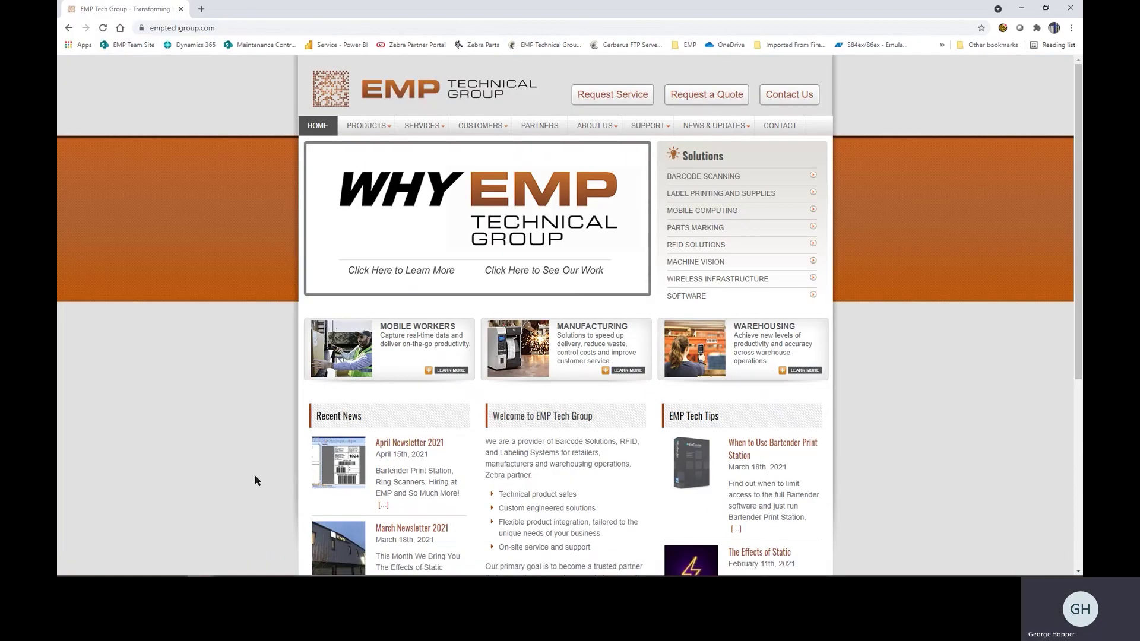